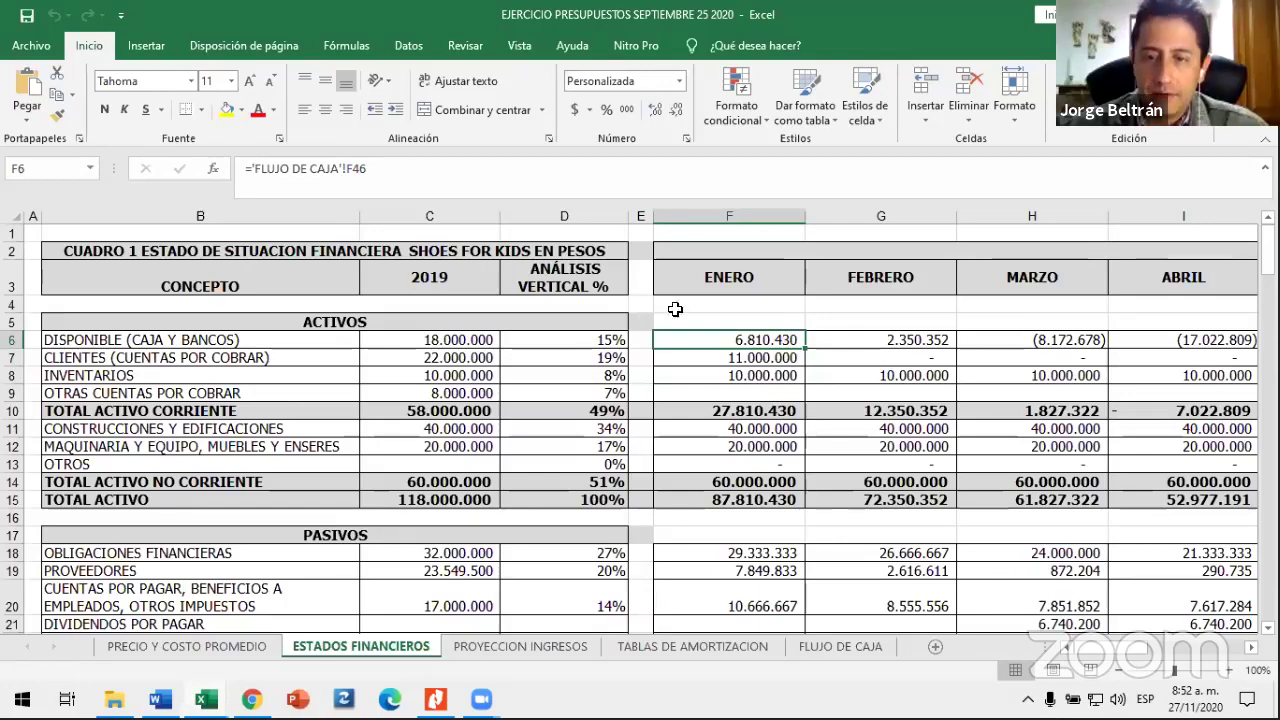
Step: Examine the 2019 balance sheet heading and the formulas for January's available cash and total current assets
{"action": "left_click", "coordinate": [412, 270]}
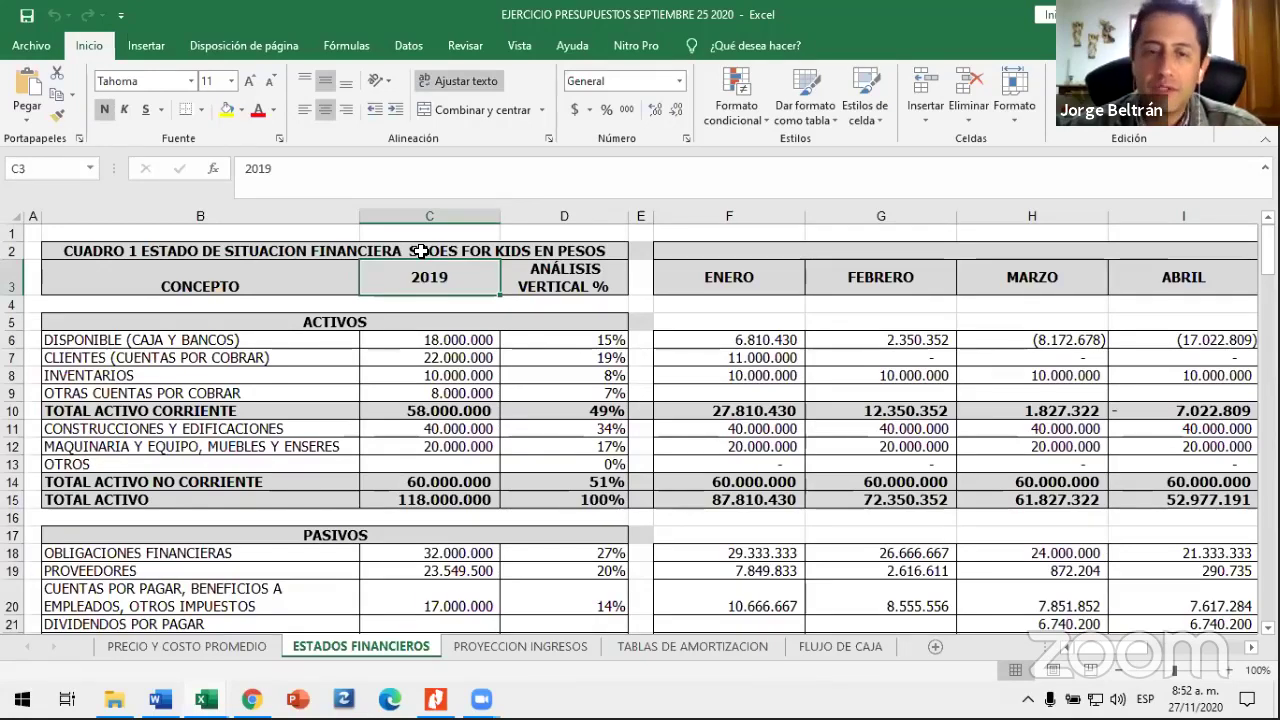
{"action": "left_click", "coordinate": [420, 250]}
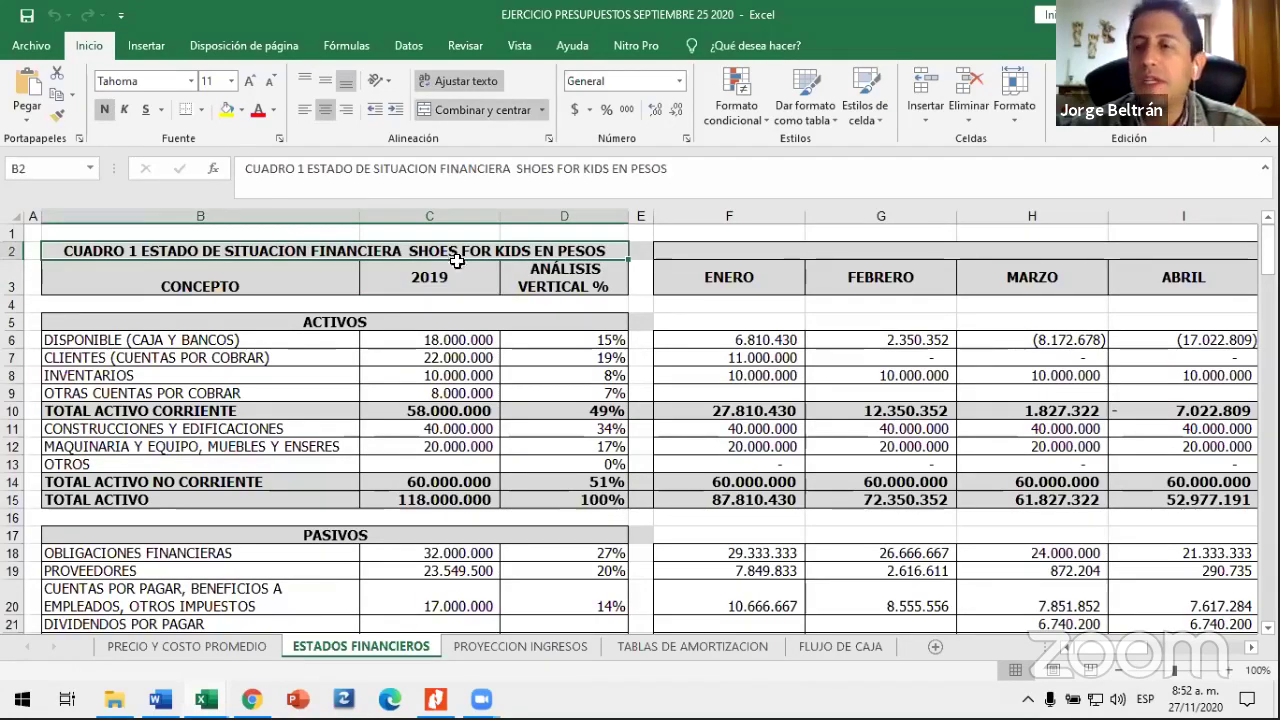
{"action": "left_click", "coordinate": [763, 338]}
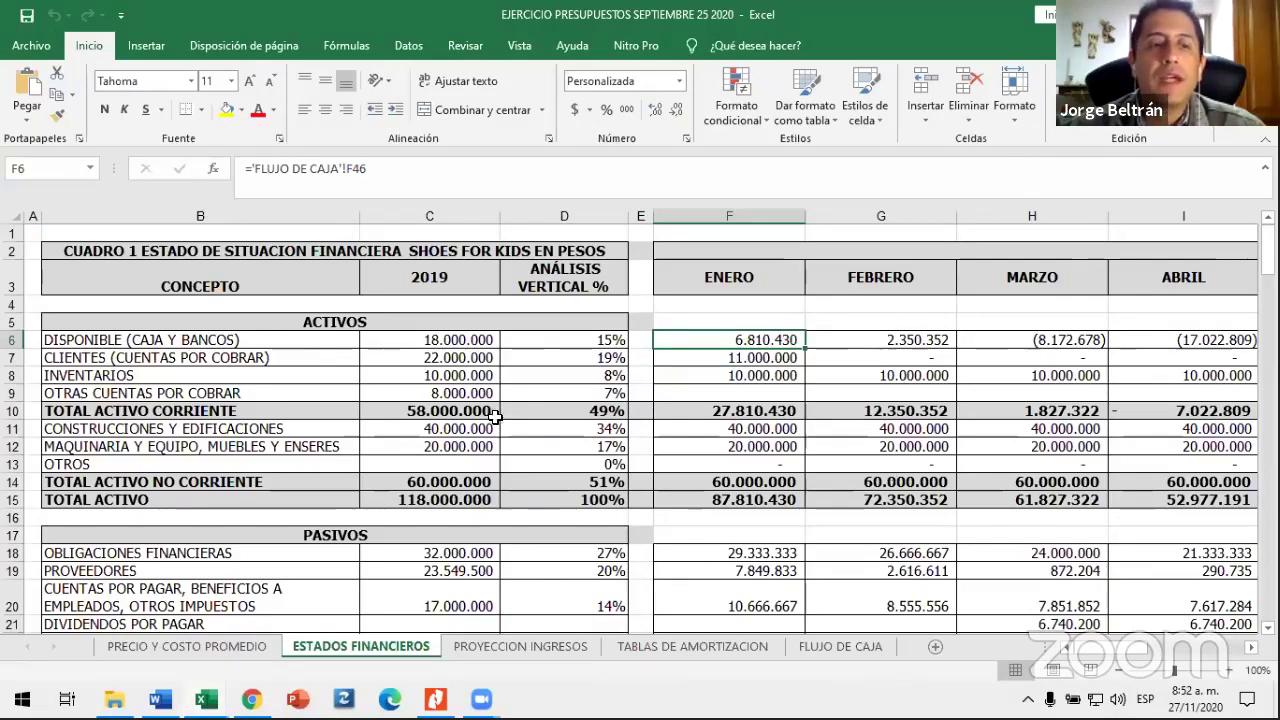
{"action": "scroll", "coordinate": [747, 502], "scroll_direction": "down", "scroll_amount": 3}
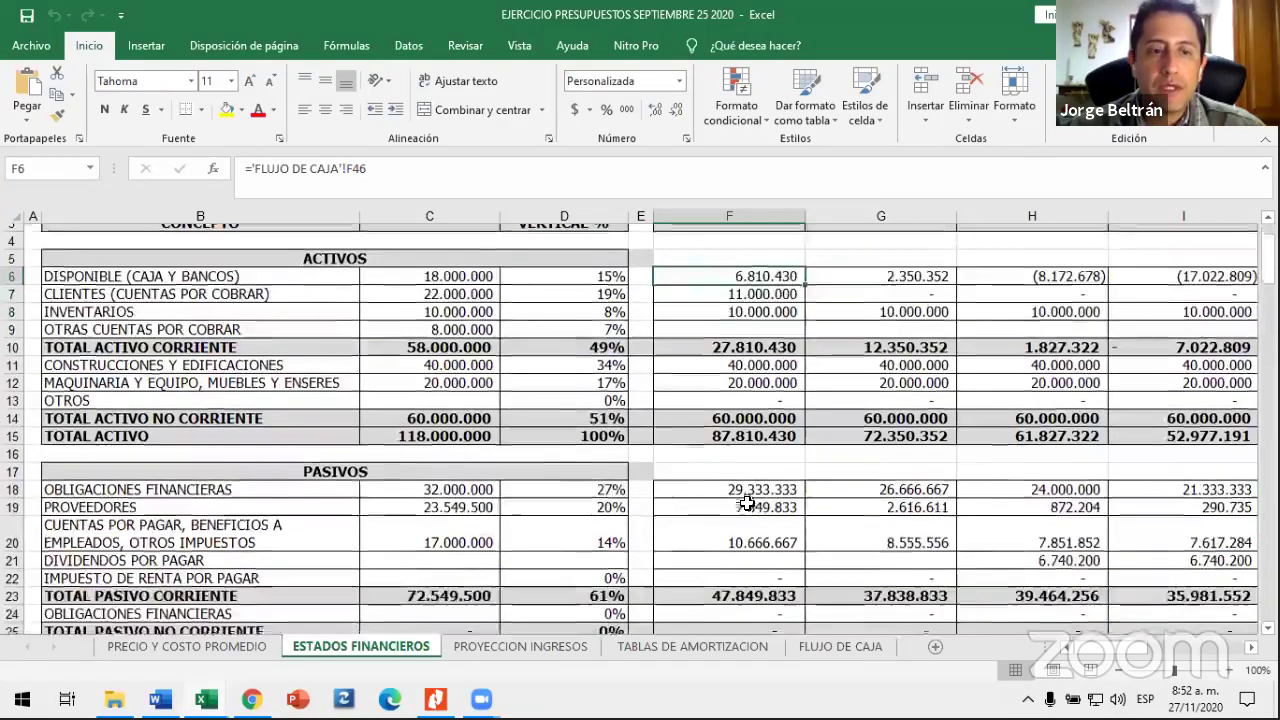
{"action": "scroll", "coordinate": [791, 325], "scroll_direction": "up", "scroll_amount": 3}
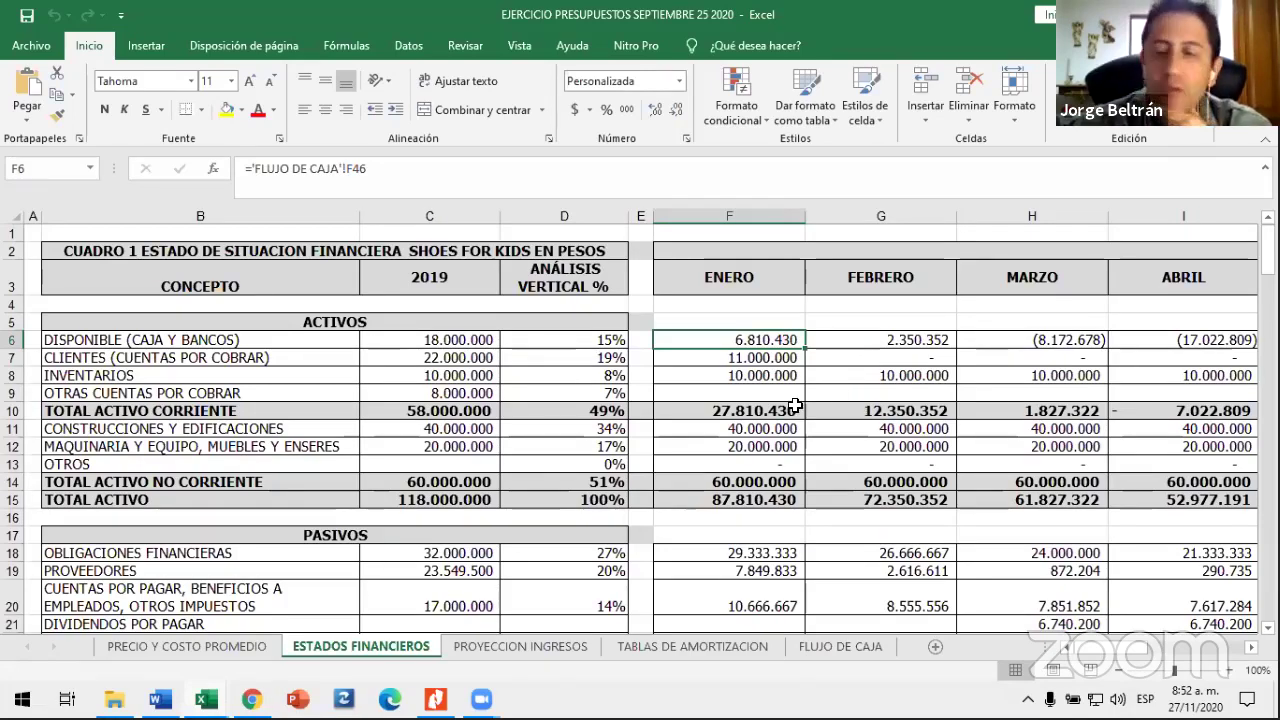
{"action": "left_click", "coordinate": [737, 410]}
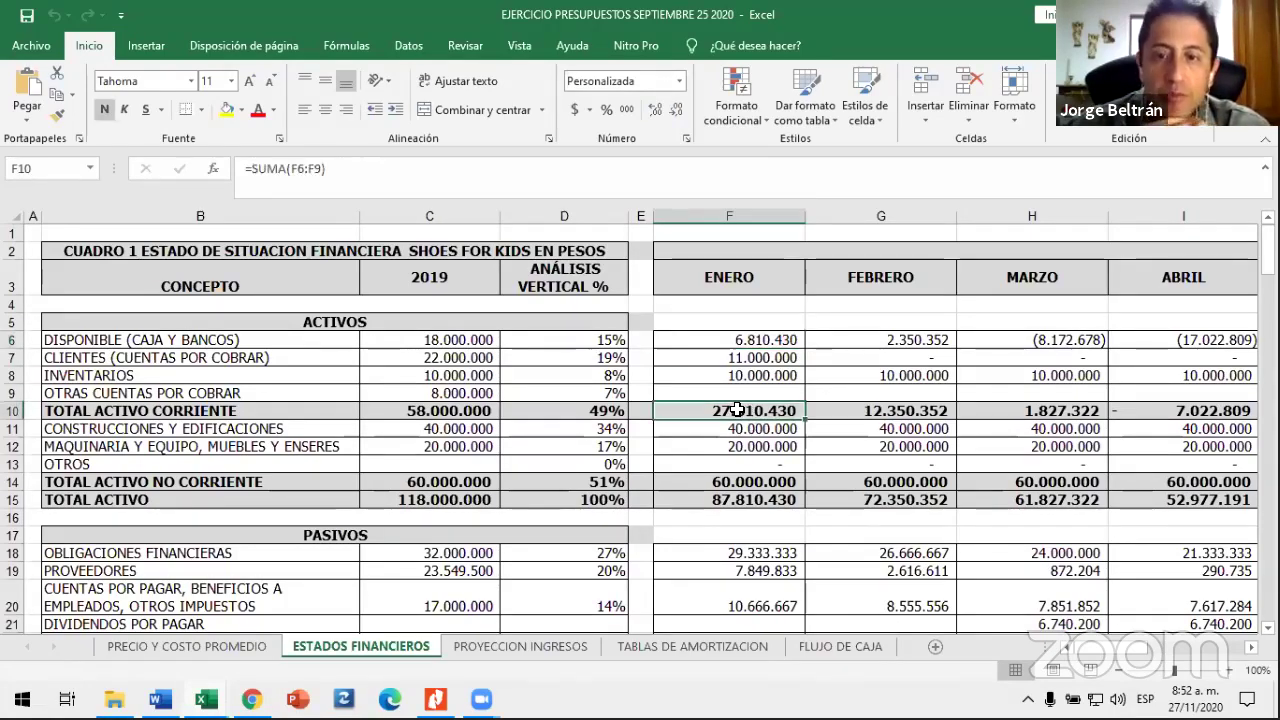
{"action": "left_click", "coordinate": [760, 340]}
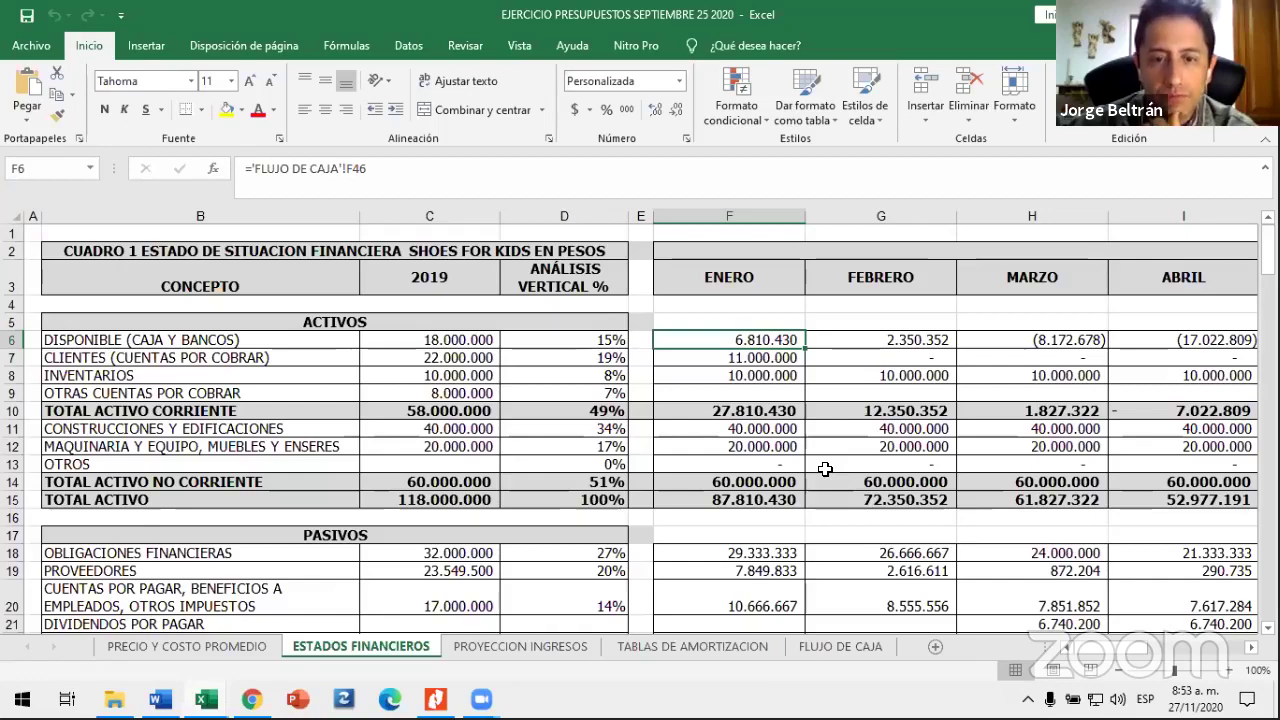
Step: Review the equity section, income statement and operating assumptions, and inspect January's operating income formula
{"action": "scroll", "coordinate": [825, 469], "scroll_direction": "down", "scroll_amount": 8}
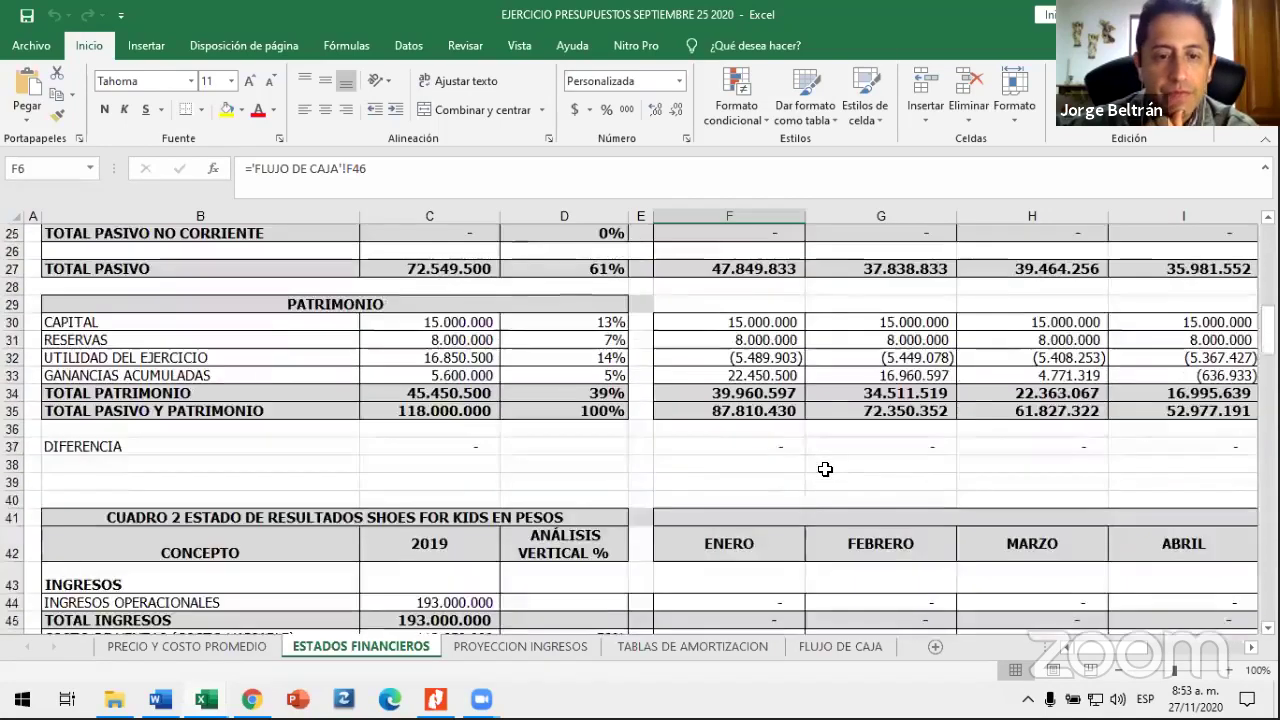
{"action": "scroll", "coordinate": [825, 469], "scroll_direction": "down", "scroll_amount": 2}
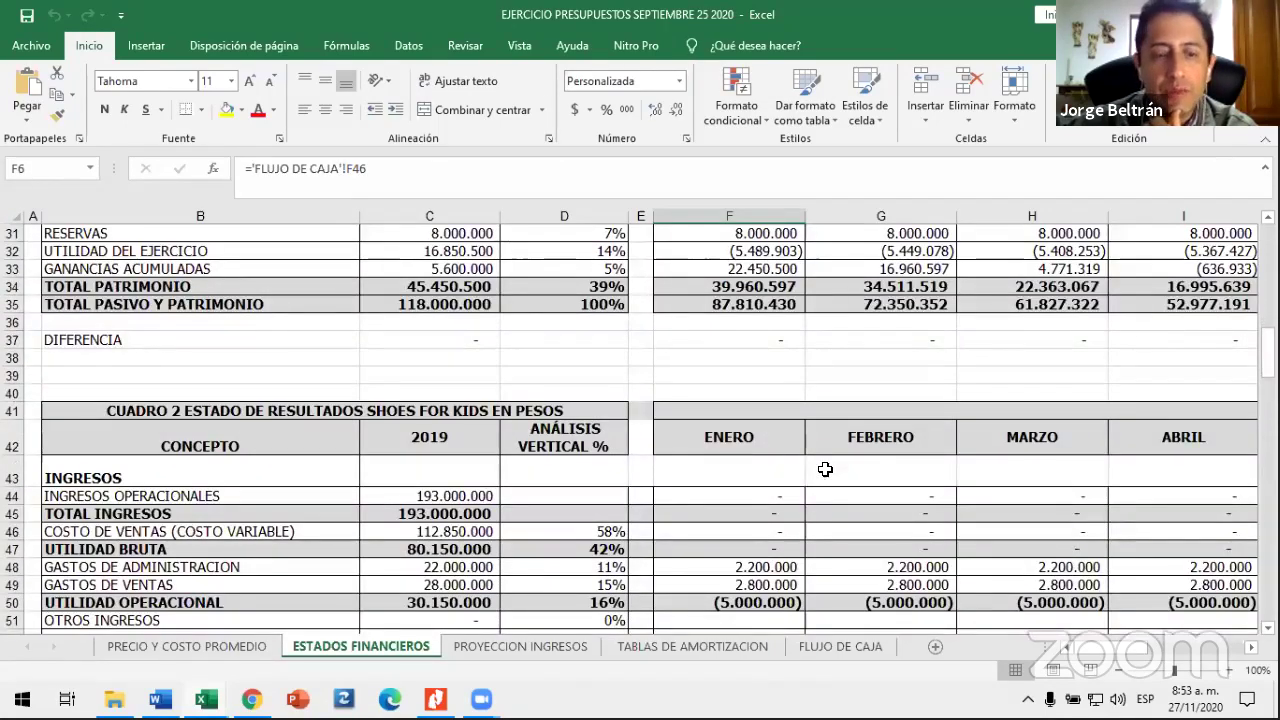
{"action": "scroll", "coordinate": [825, 469], "scroll_direction": "down", "scroll_amount": 3}
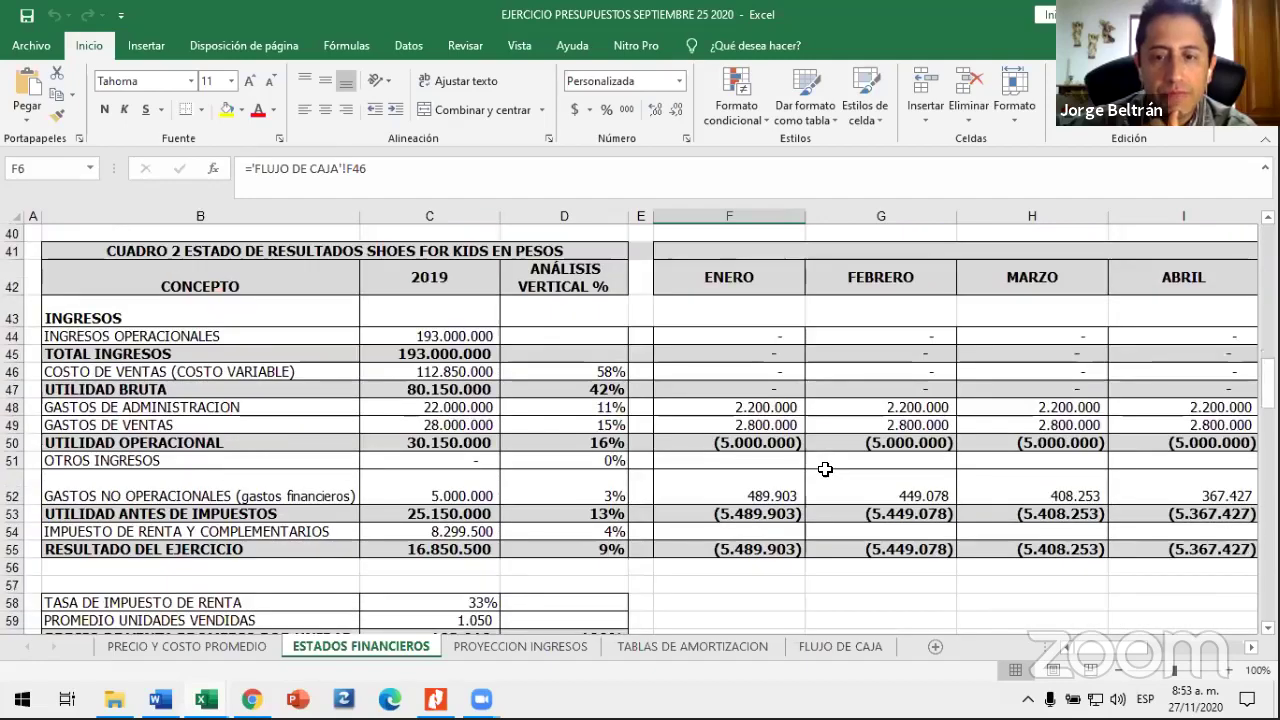
{"action": "scroll", "coordinate": [825, 469], "scroll_direction": "down", "scroll_amount": 7}
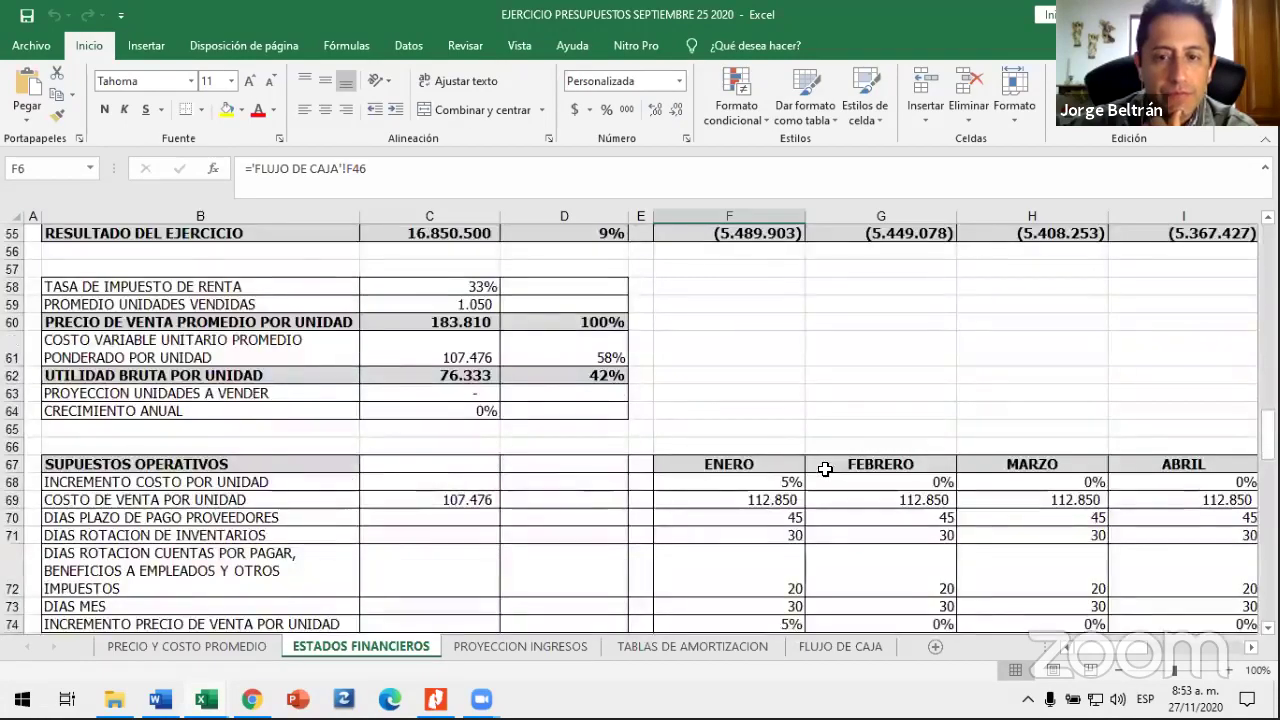
{"action": "scroll", "coordinate": [825, 469], "scroll_direction": "up", "scroll_amount": 7}
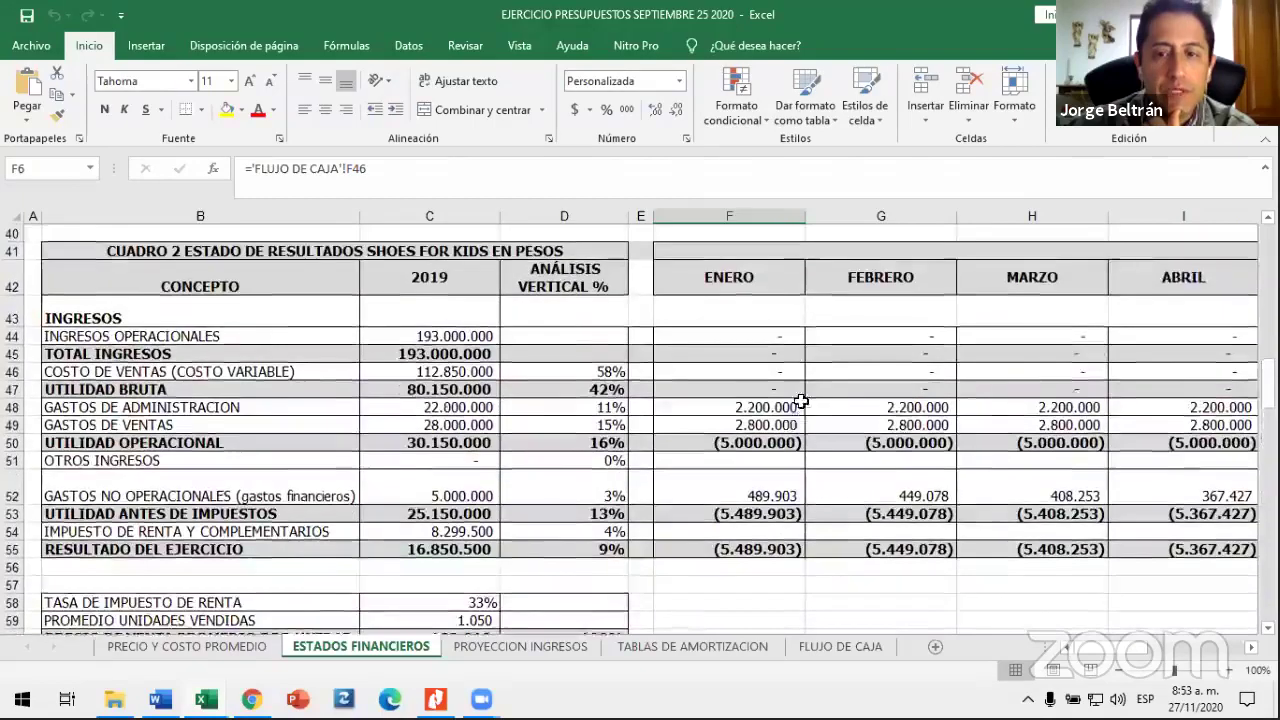
{"action": "scroll", "coordinate": [801, 401], "scroll_direction": "up", "scroll_amount": 1}
{"action": "left_click", "coordinate": [743, 390]}
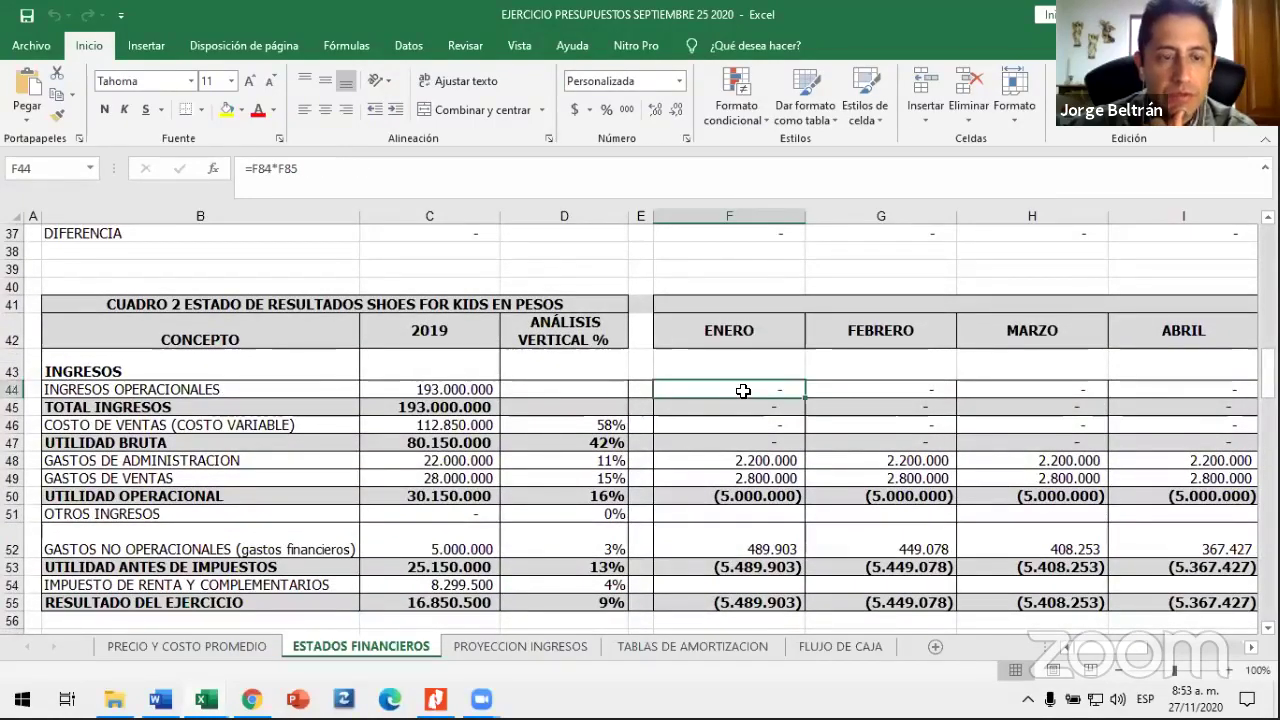
Step: Enter 30 as January's units to sell per month in the unit sales and purchase projection
{"action": "scroll", "coordinate": [745, 390], "scroll_direction": "down", "scroll_amount": 2}
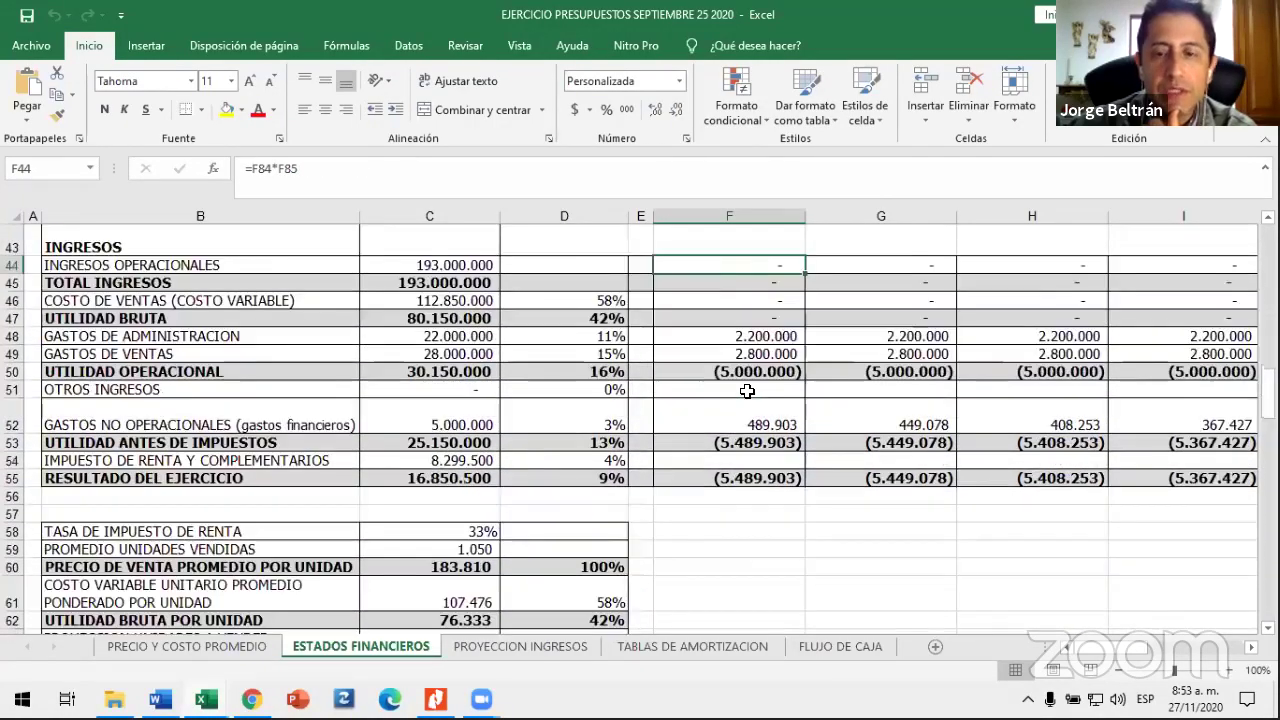
{"action": "scroll", "coordinate": [747, 391], "scroll_direction": "down", "scroll_amount": 10}
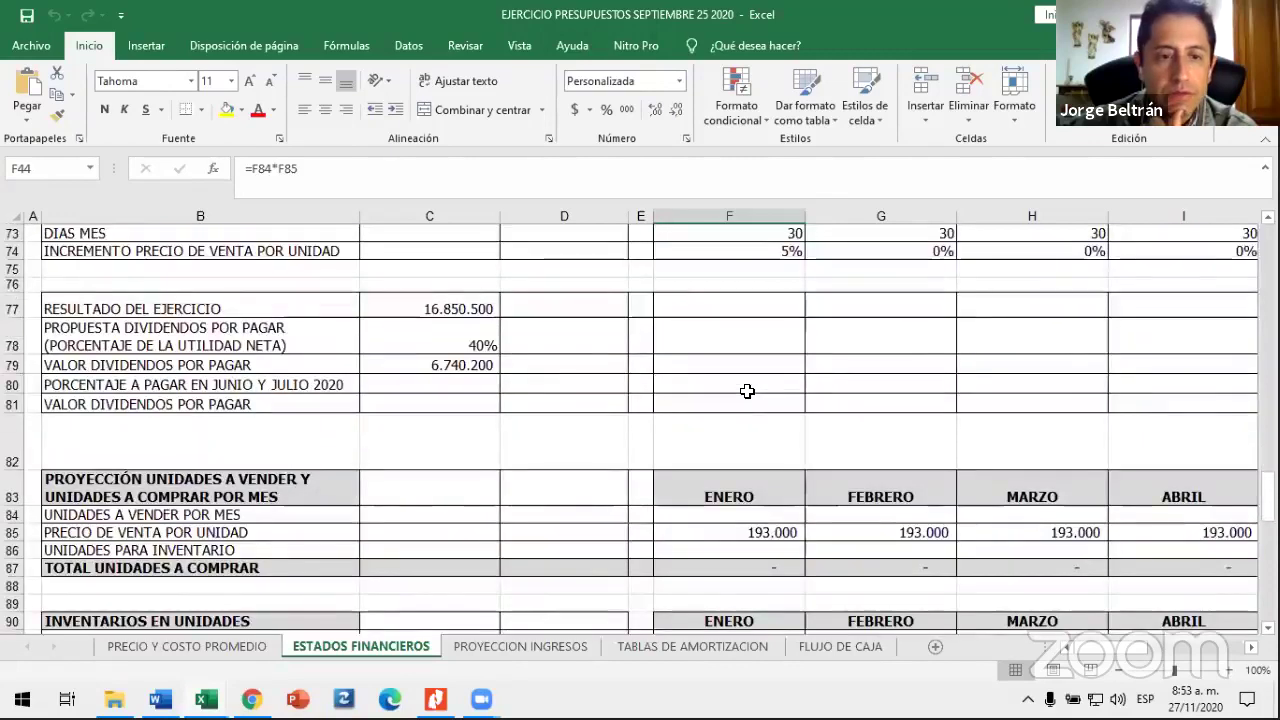
{"action": "scroll", "coordinate": [747, 391], "scroll_direction": "down", "scroll_amount": 2}
{"action": "left_click", "coordinate": [763, 387]}
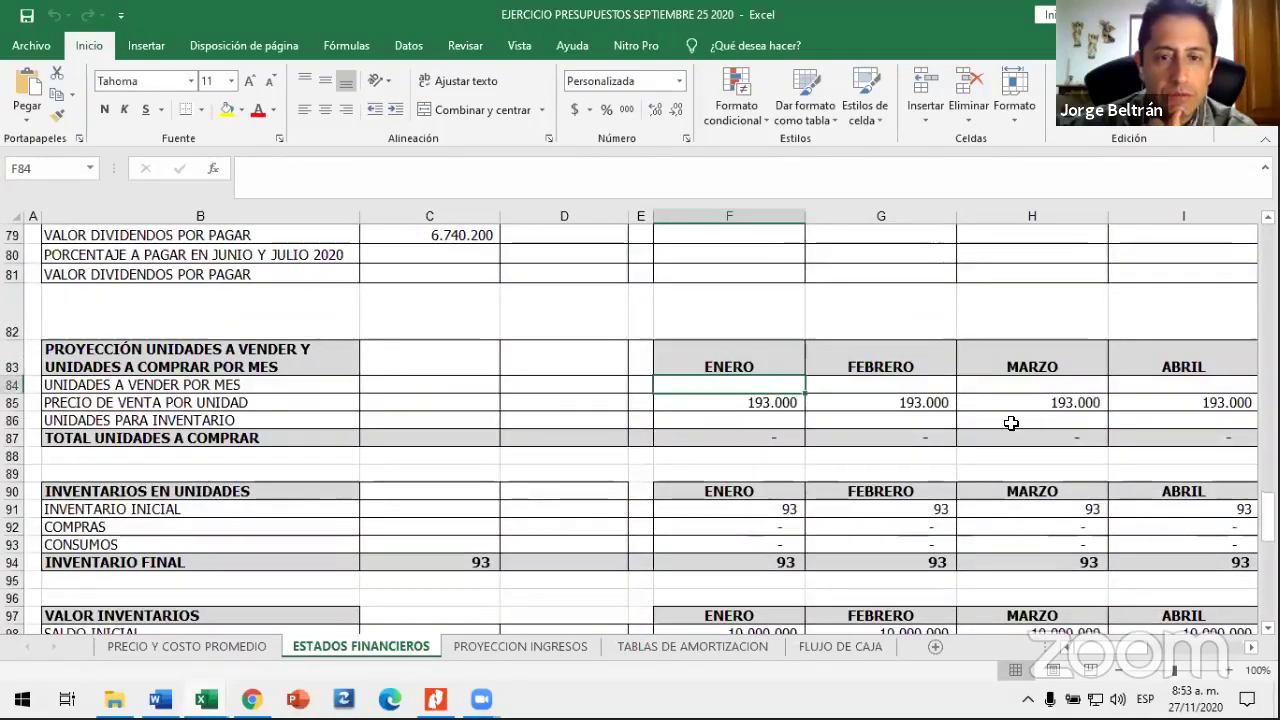
{"action": "type", "text": "30"}
{"action": "key", "text": "Return"}
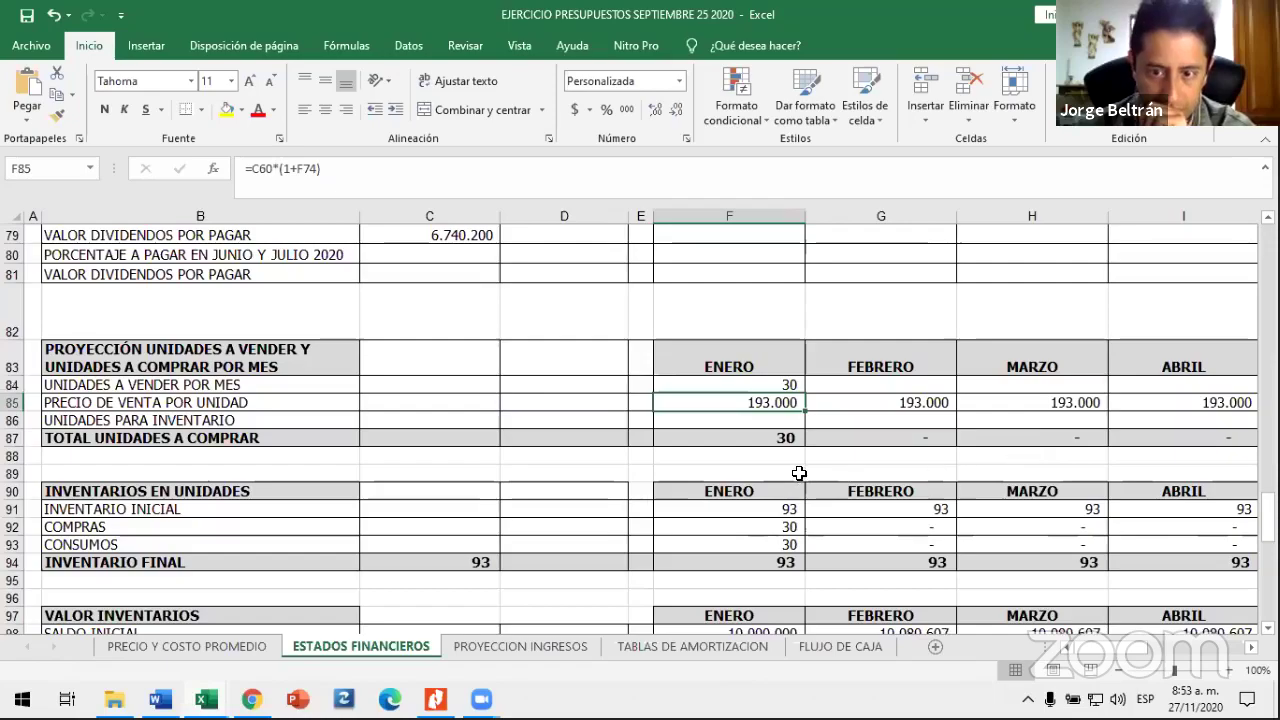
Step: Examine January's income statement, checking operating income, cost of sales and the result for the period
{"action": "scroll", "coordinate": [799, 473], "scroll_direction": "up", "scroll_amount": 15}
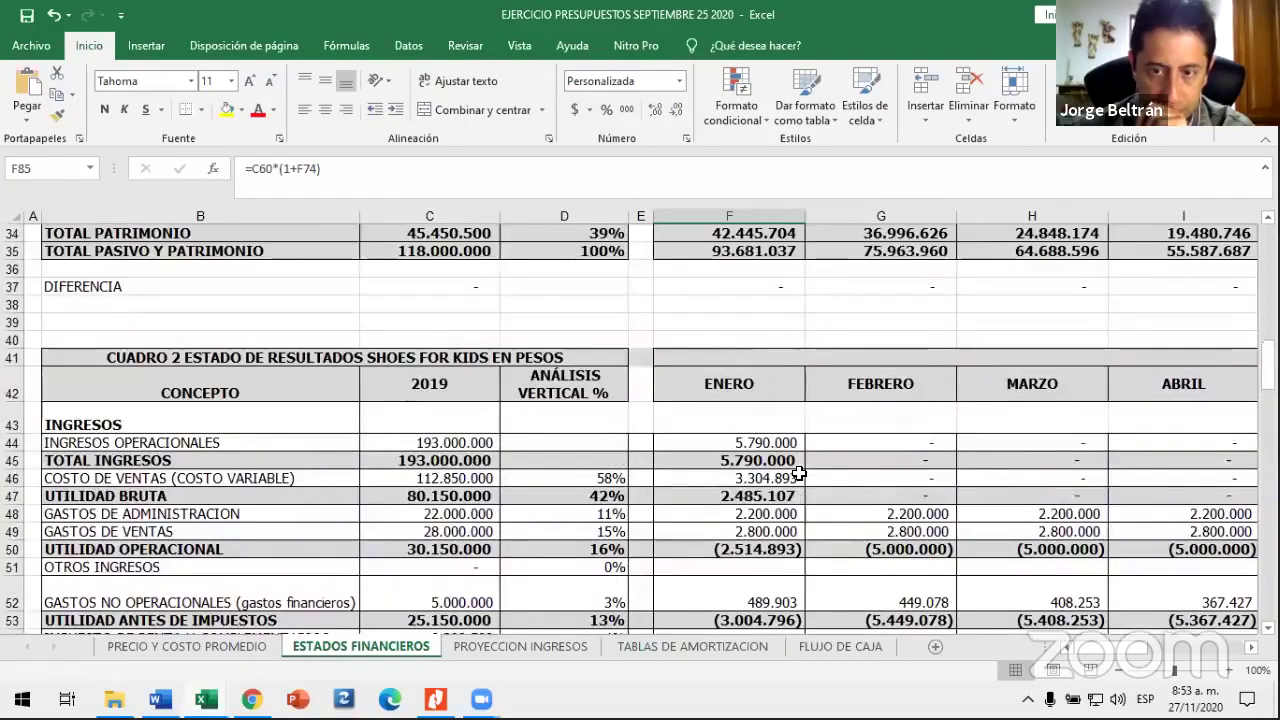
{"action": "scroll", "coordinate": [799, 473], "scroll_direction": "up", "scroll_amount": 5}
{"action": "scroll", "coordinate": [799, 473], "scroll_direction": "down", "scroll_amount": 3}
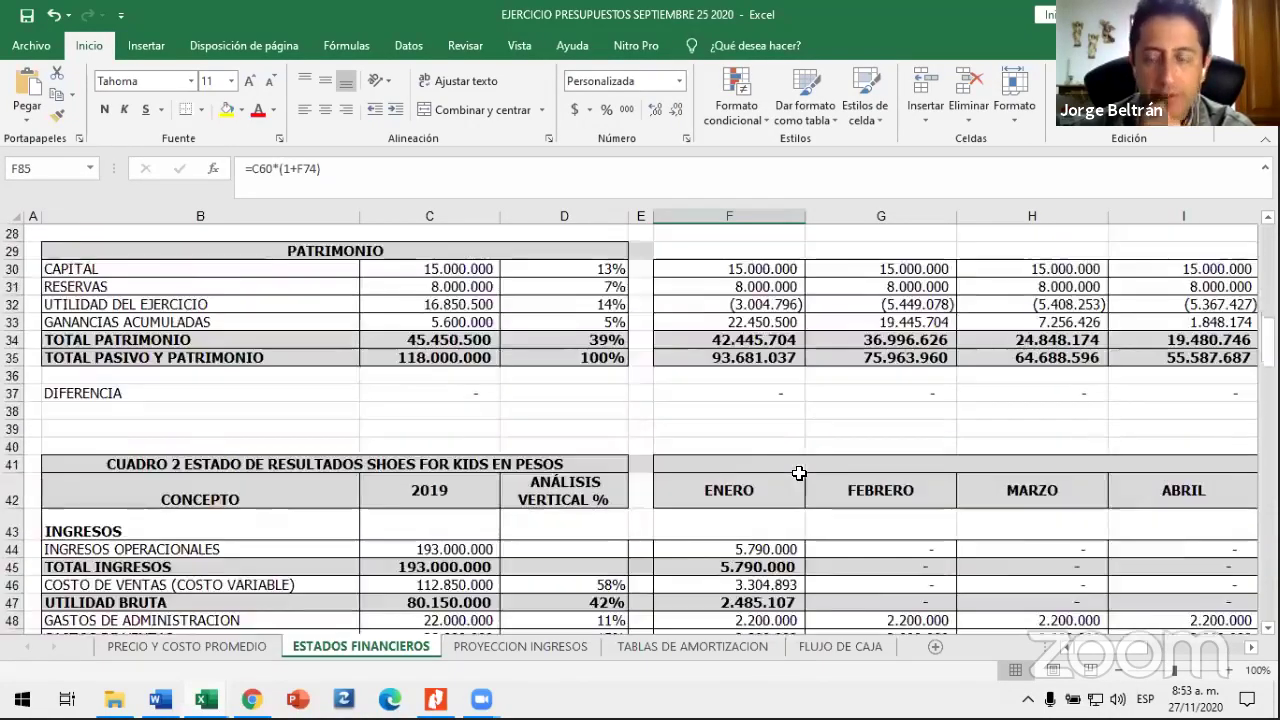
{"action": "scroll", "coordinate": [799, 473], "scroll_direction": "down", "scroll_amount": 3}
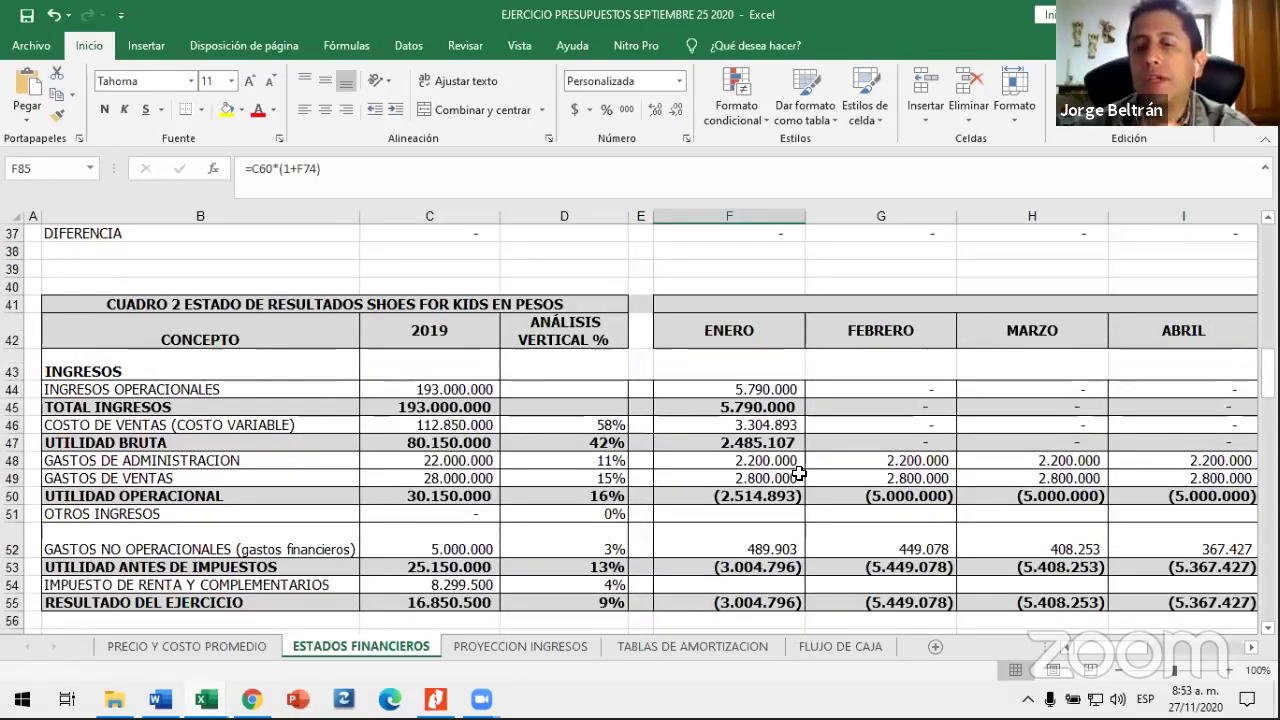
{"action": "scroll", "coordinate": [799, 473], "scroll_direction": "down", "scroll_amount": 1}
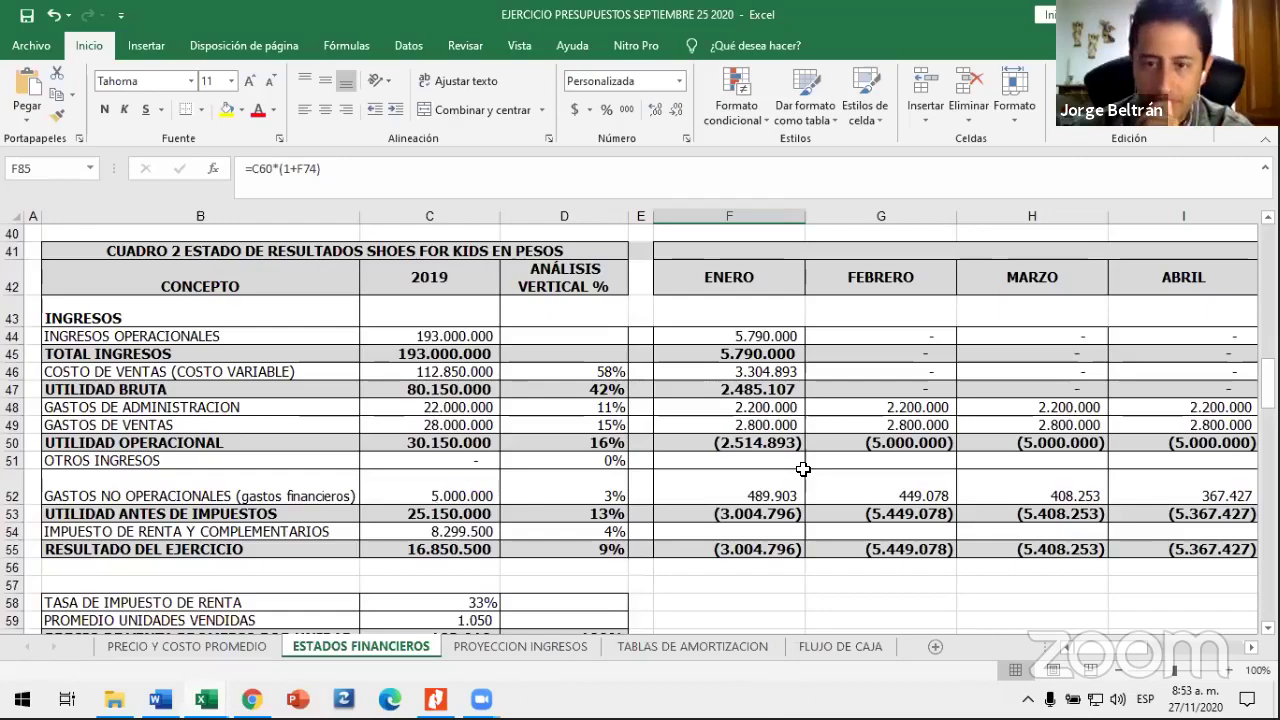
{"action": "scroll", "coordinate": [803, 469], "scroll_direction": "down", "scroll_amount": 1}
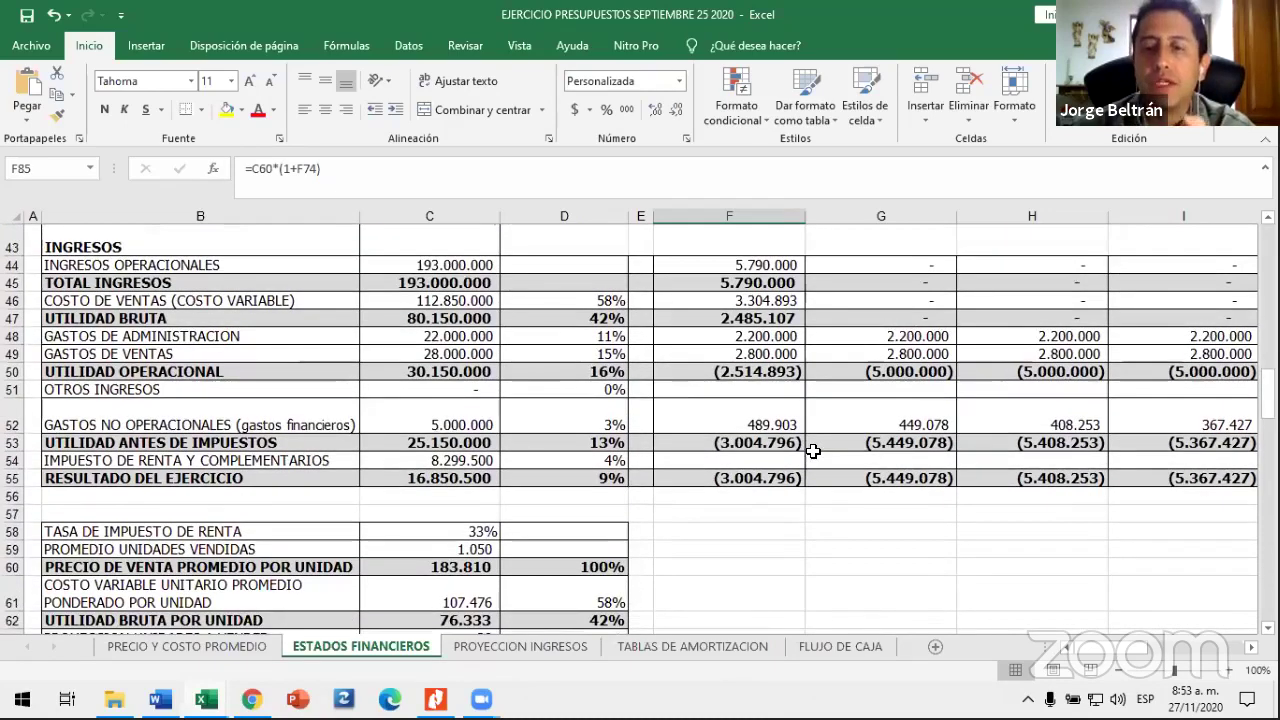
{"action": "scroll", "coordinate": [813, 452], "scroll_direction": "up", "scroll_amount": 1}
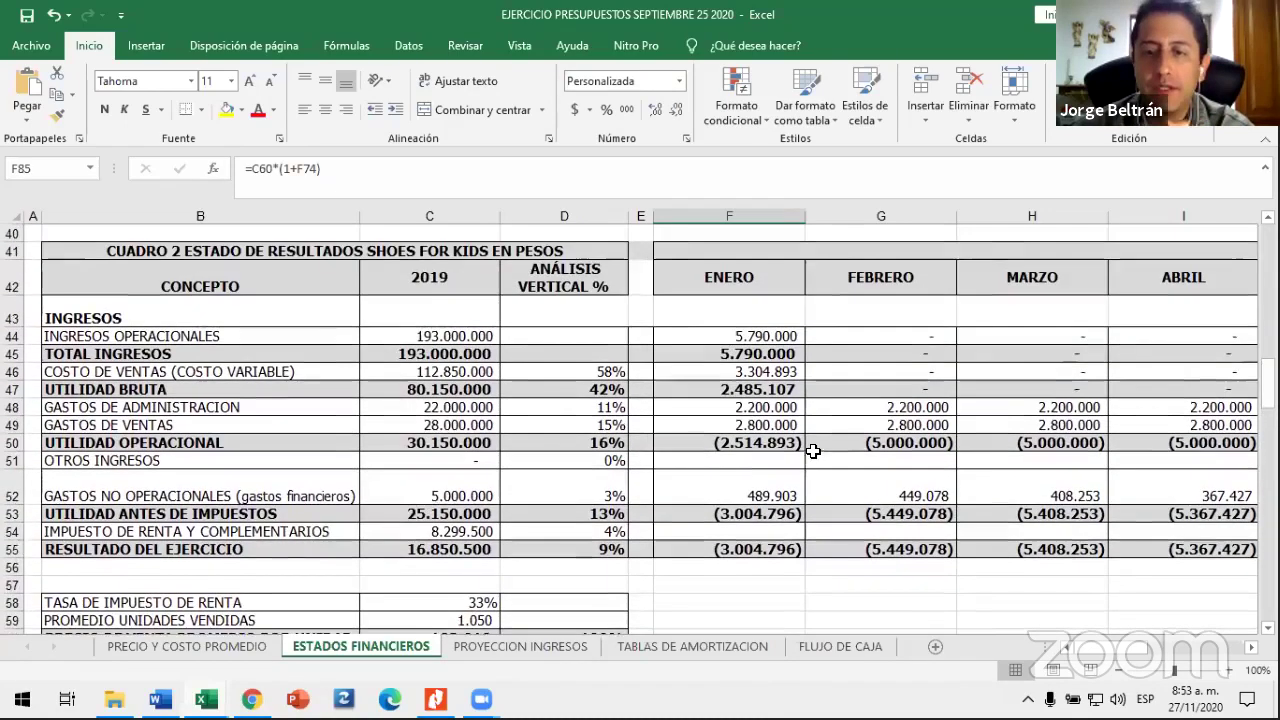
{"action": "left_click", "coordinate": [723, 332]}
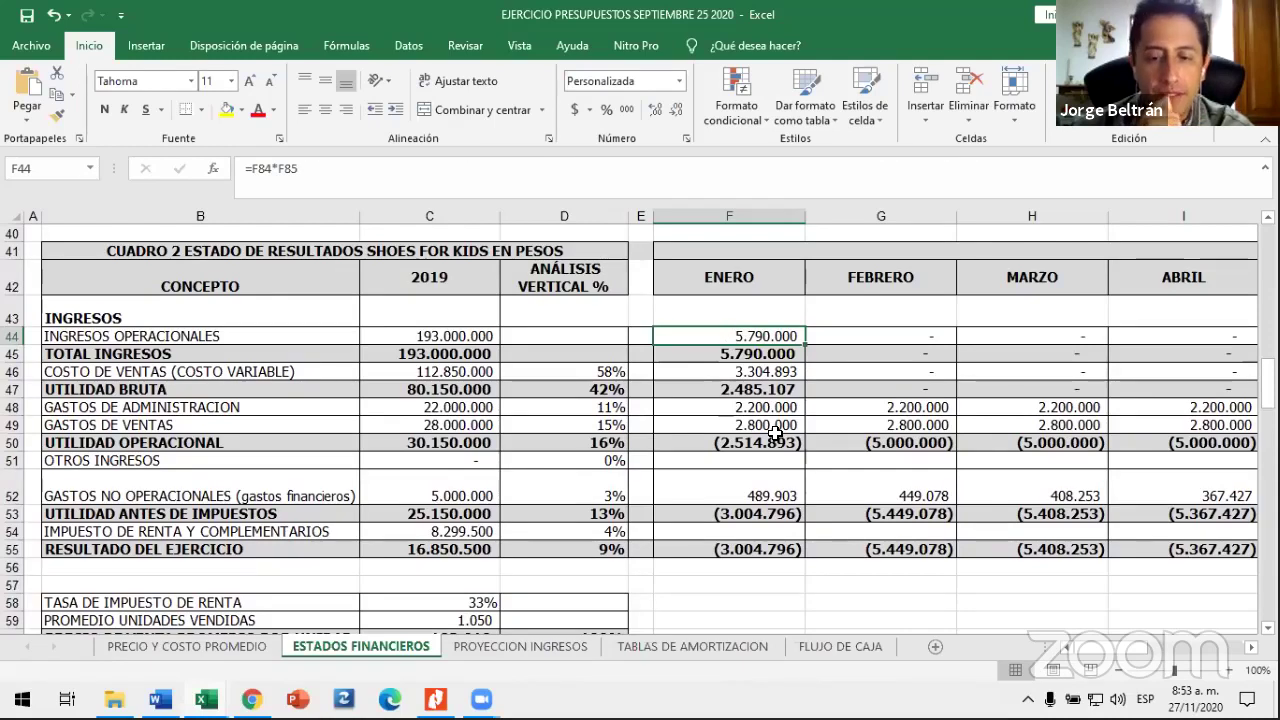
{"action": "left_click", "coordinate": [784, 372]}
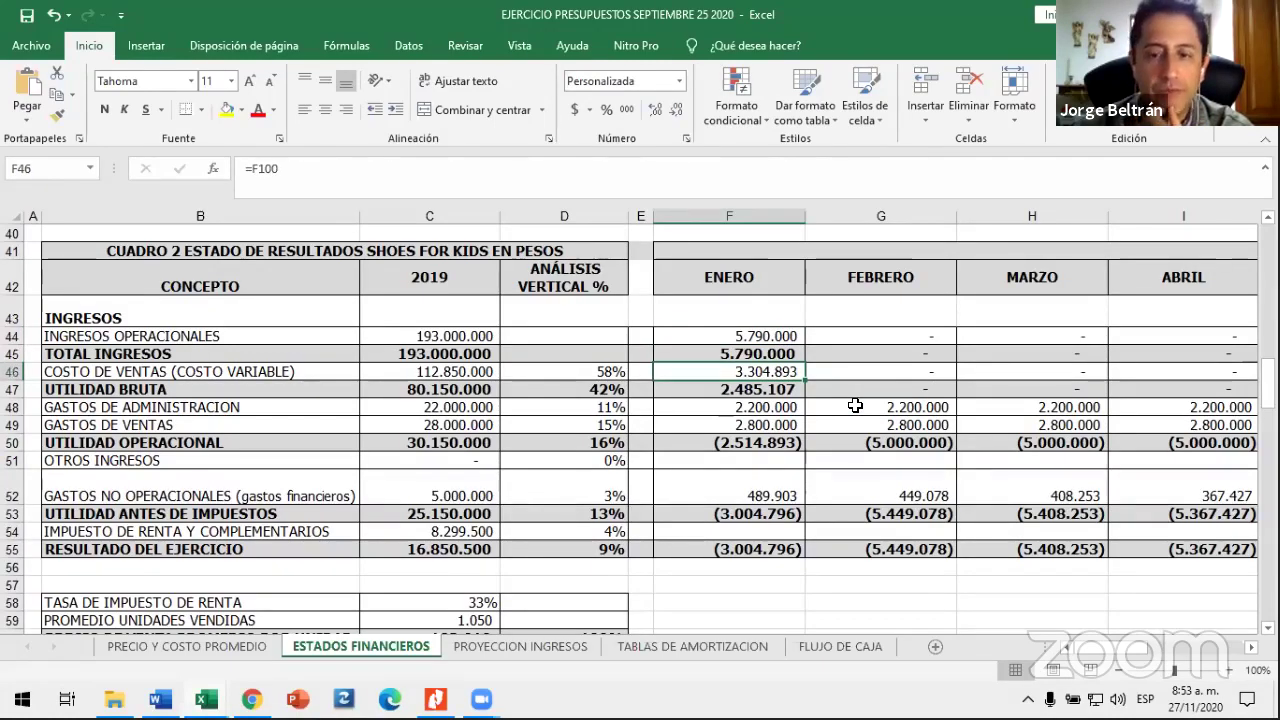
{"action": "left_click", "coordinate": [748, 549]}
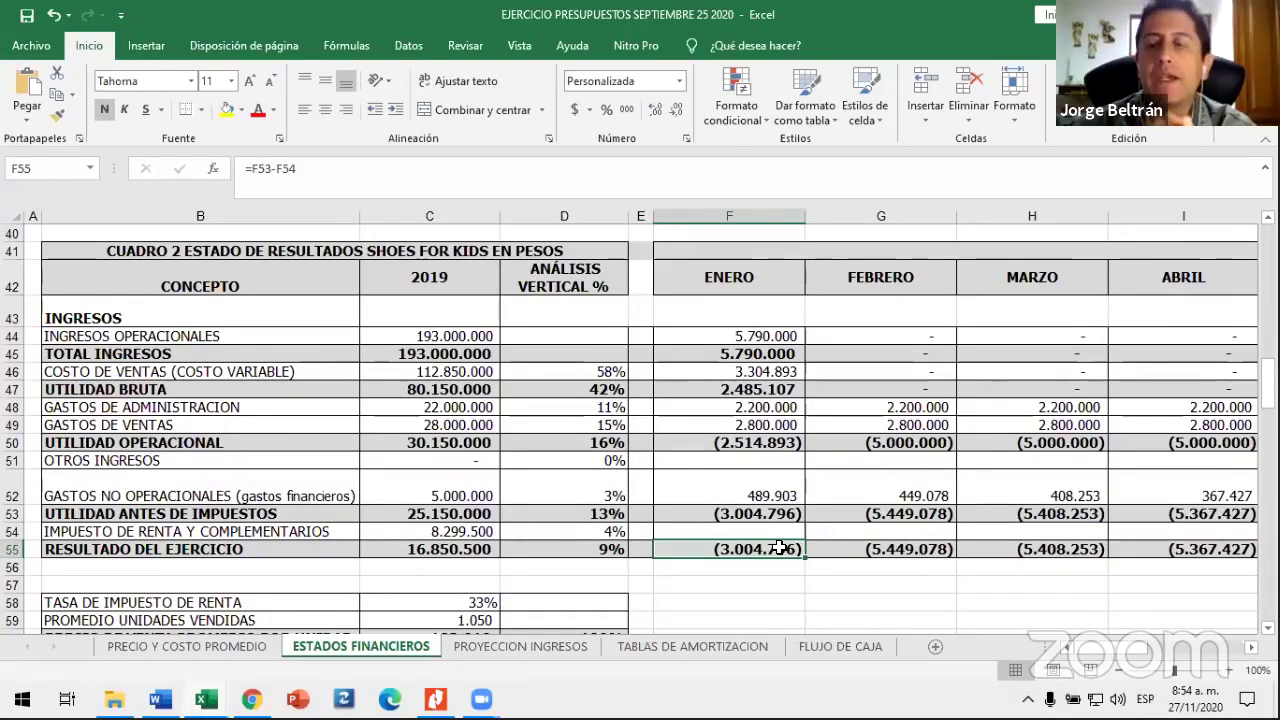
Step: Check January's available cash and balance difference in the balance sheet, and review the statements' updated totals
{"action": "scroll", "coordinate": [780, 549], "scroll_direction": "up", "scroll_amount": 6}
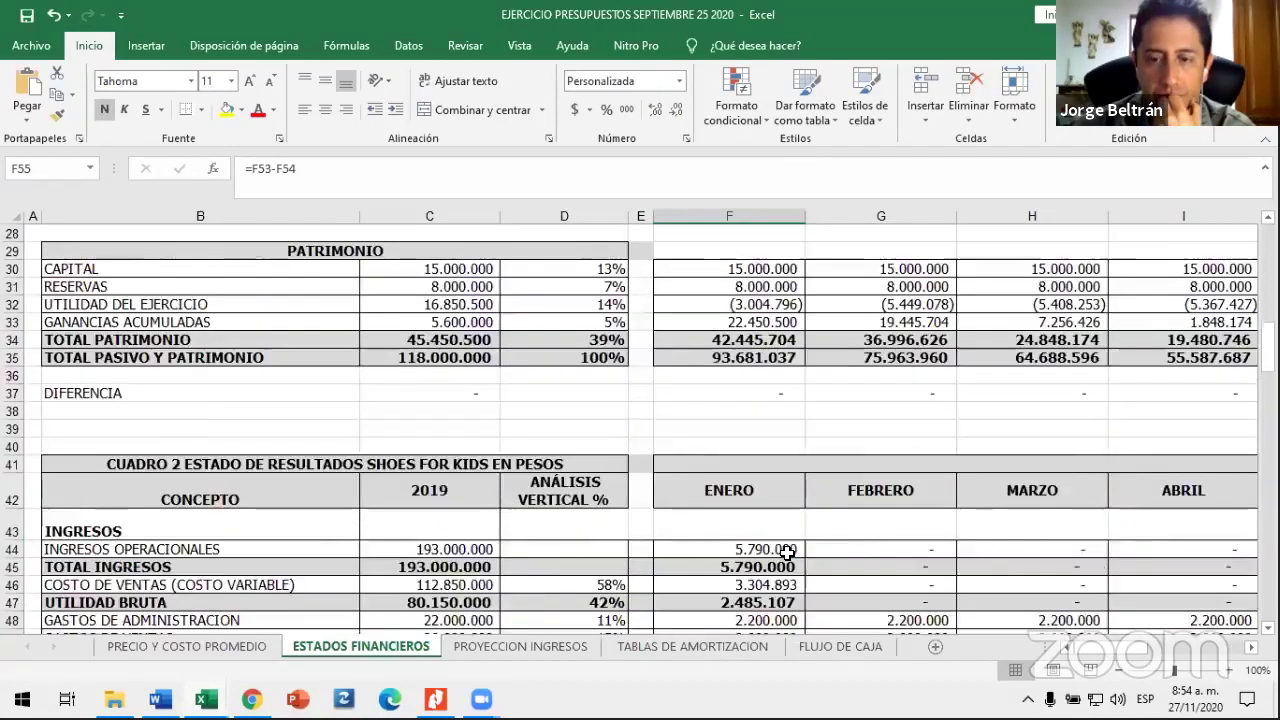
{"action": "scroll", "coordinate": [787, 553], "scroll_direction": "up", "scroll_amount": 7}
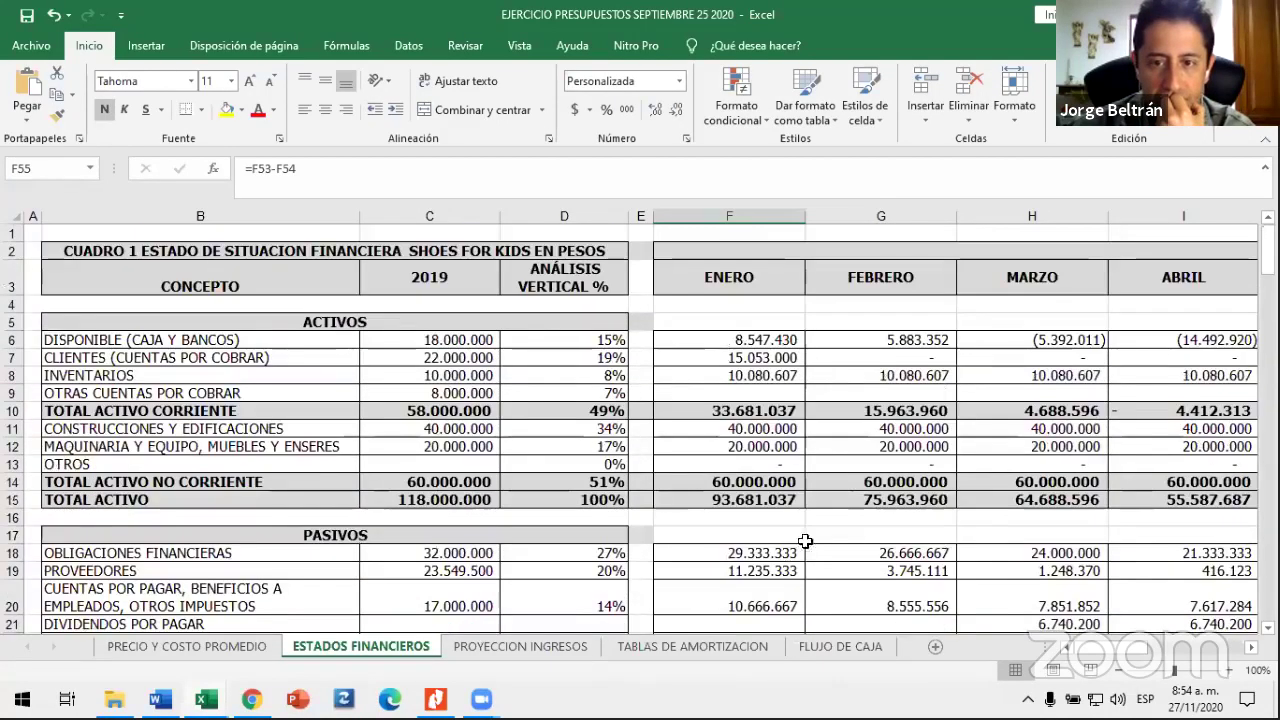
{"action": "left_click", "coordinate": [735, 341]}
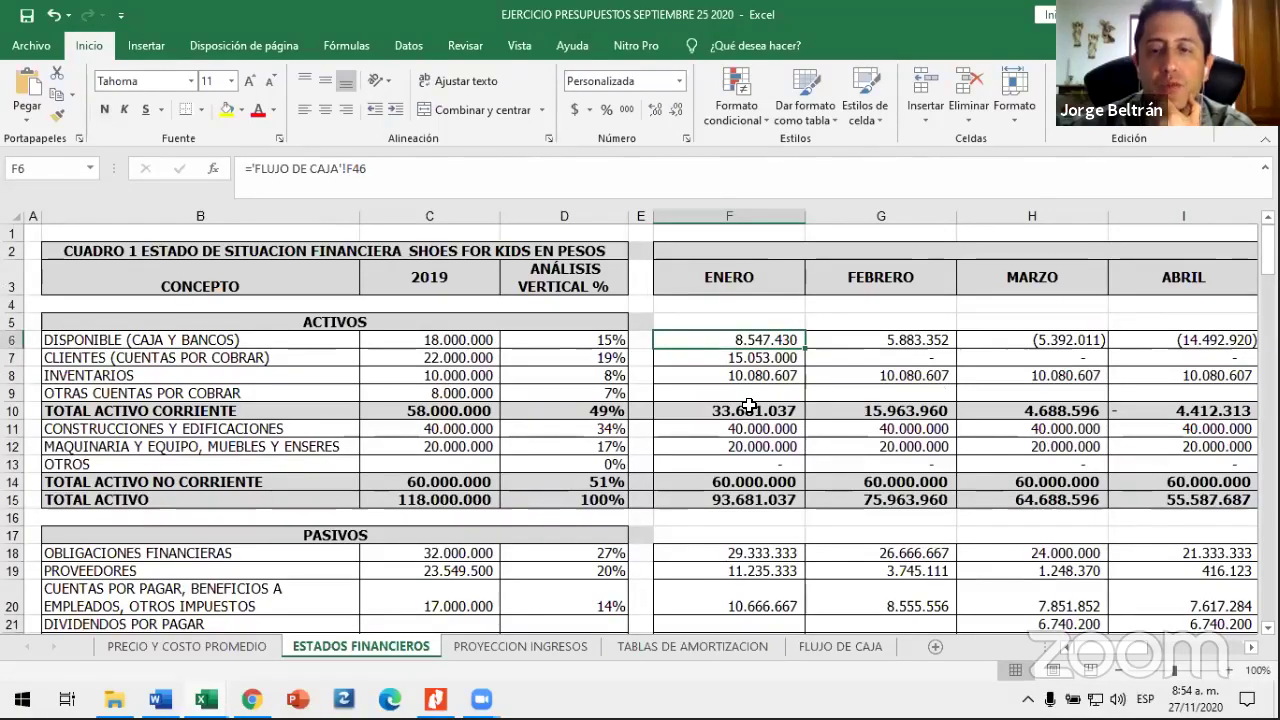
{"action": "scroll", "coordinate": [749, 405], "scroll_direction": "down", "scroll_amount": 1}
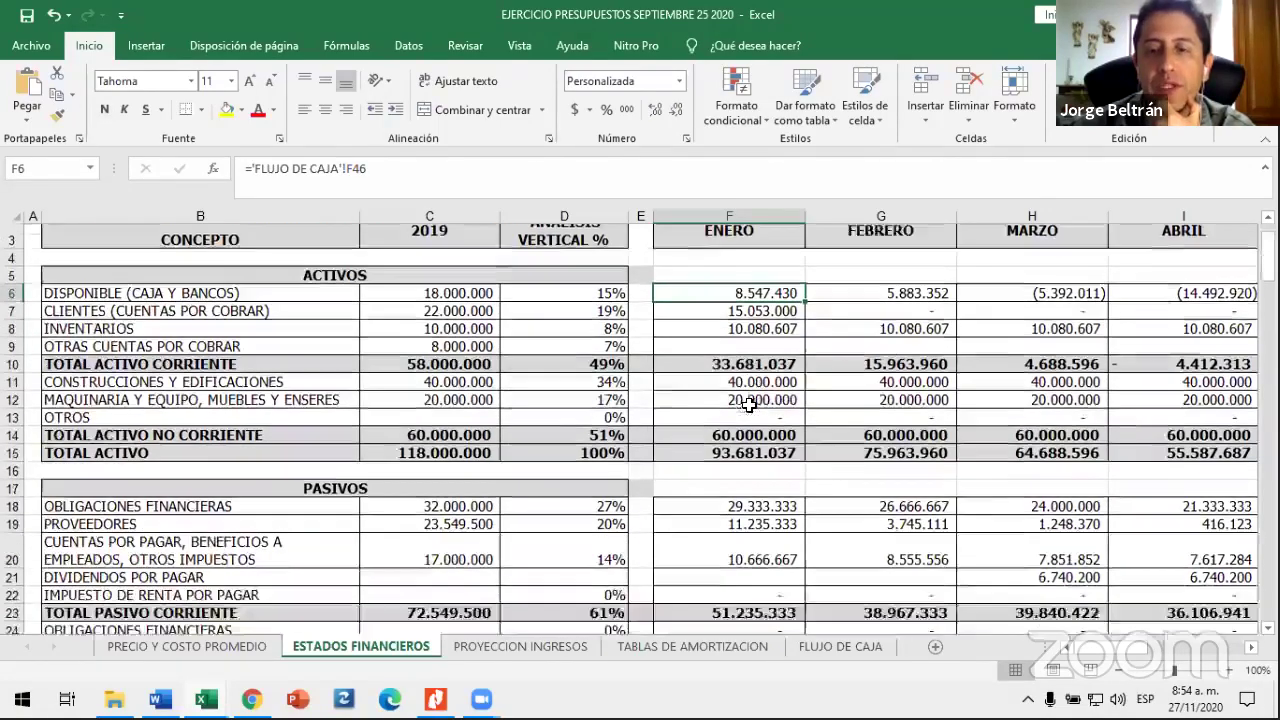
{"action": "scroll", "coordinate": [749, 405], "scroll_direction": "down", "scroll_amount": 7}
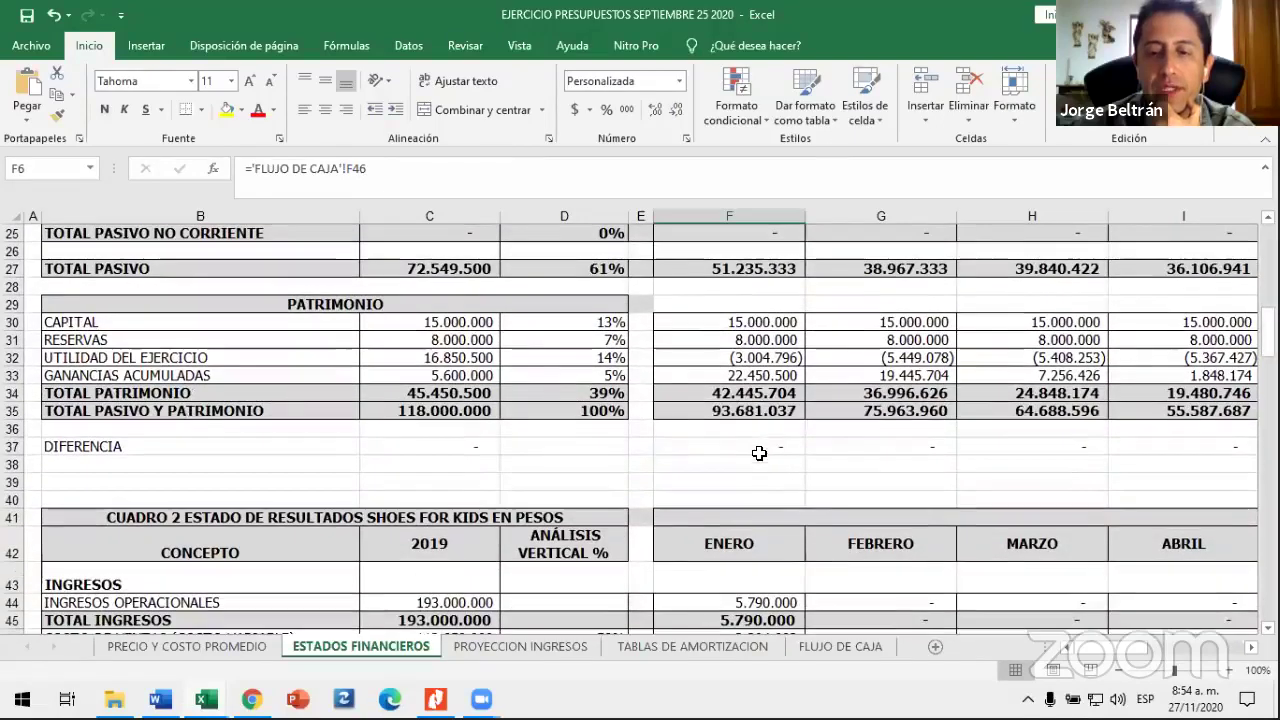
{"action": "left_click", "coordinate": [755, 452]}
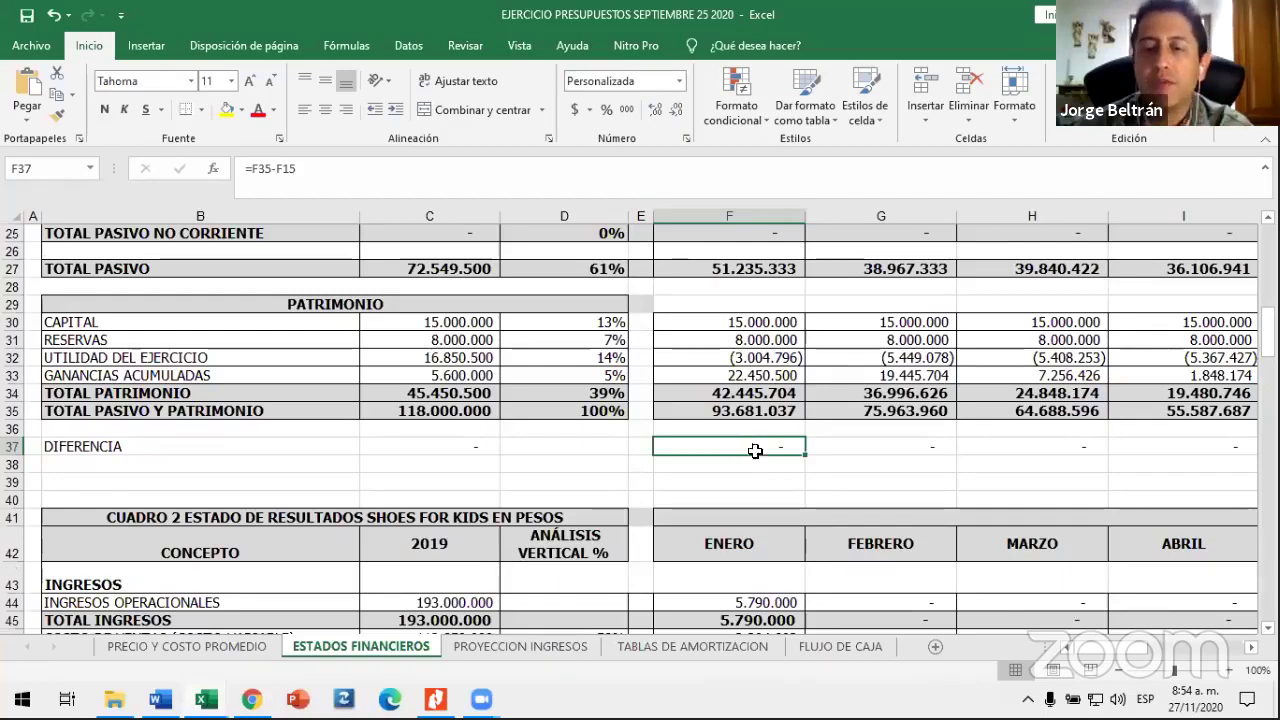
{"action": "scroll", "coordinate": [779, 447], "scroll_direction": "up", "scroll_amount": 3}
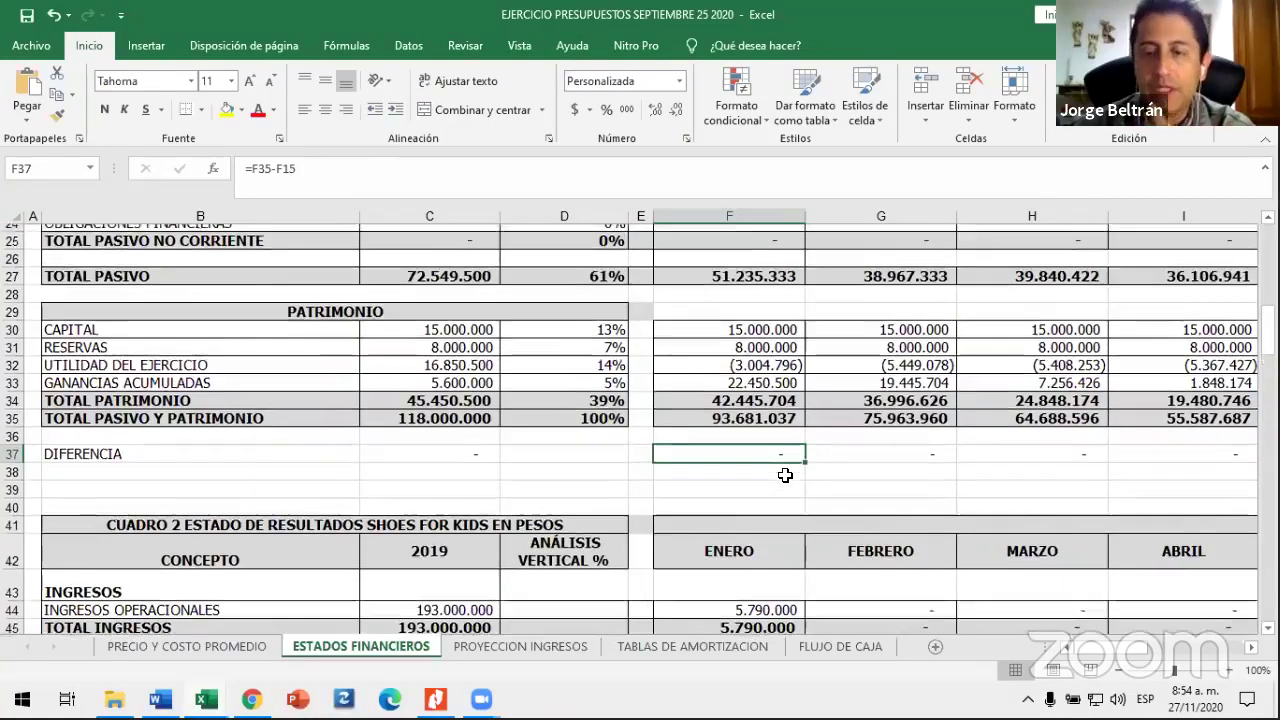
{"action": "scroll", "coordinate": [785, 475], "scroll_direction": "up", "scroll_amount": 5}
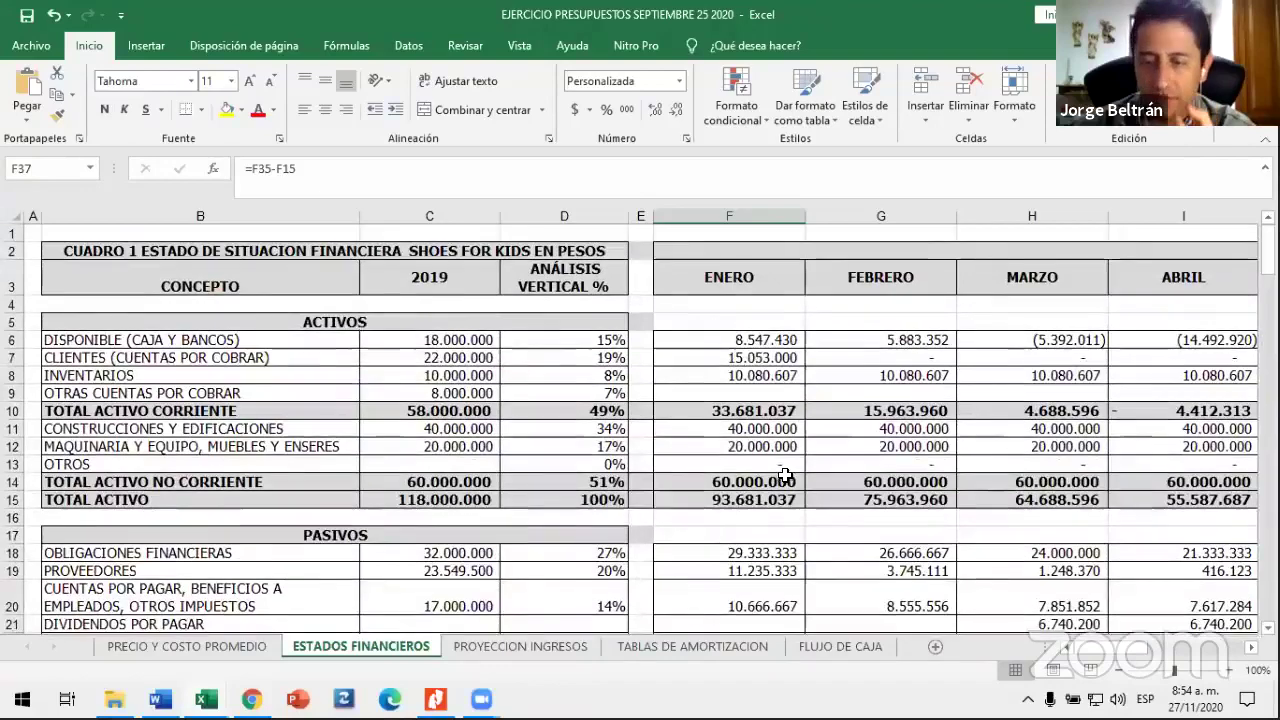
{"action": "scroll", "coordinate": [785, 475], "scroll_direction": "down", "scroll_amount": 3}
{"action": "scroll", "coordinate": [785, 475], "scroll_direction": "down", "scroll_amount": 11}
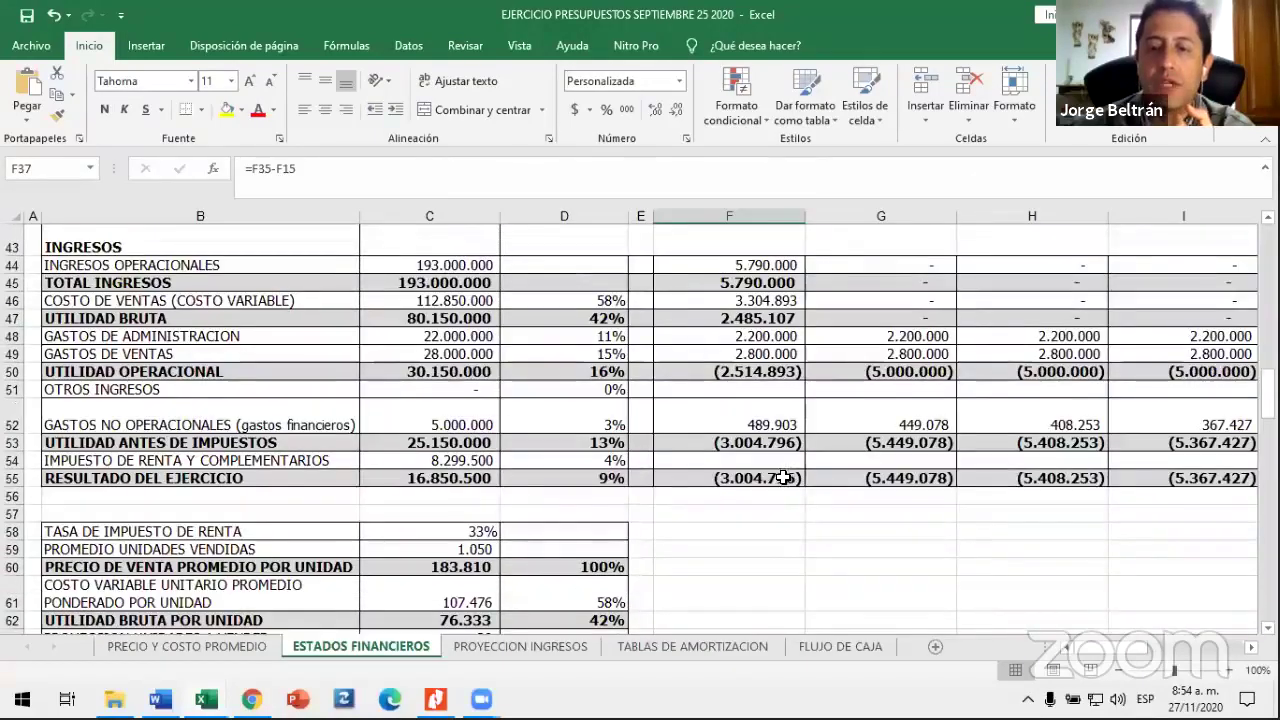
Step: Set January's units to sell per month to 300 in the unit sales and purchase projection
{"action": "left_click", "coordinate": [775, 479]}
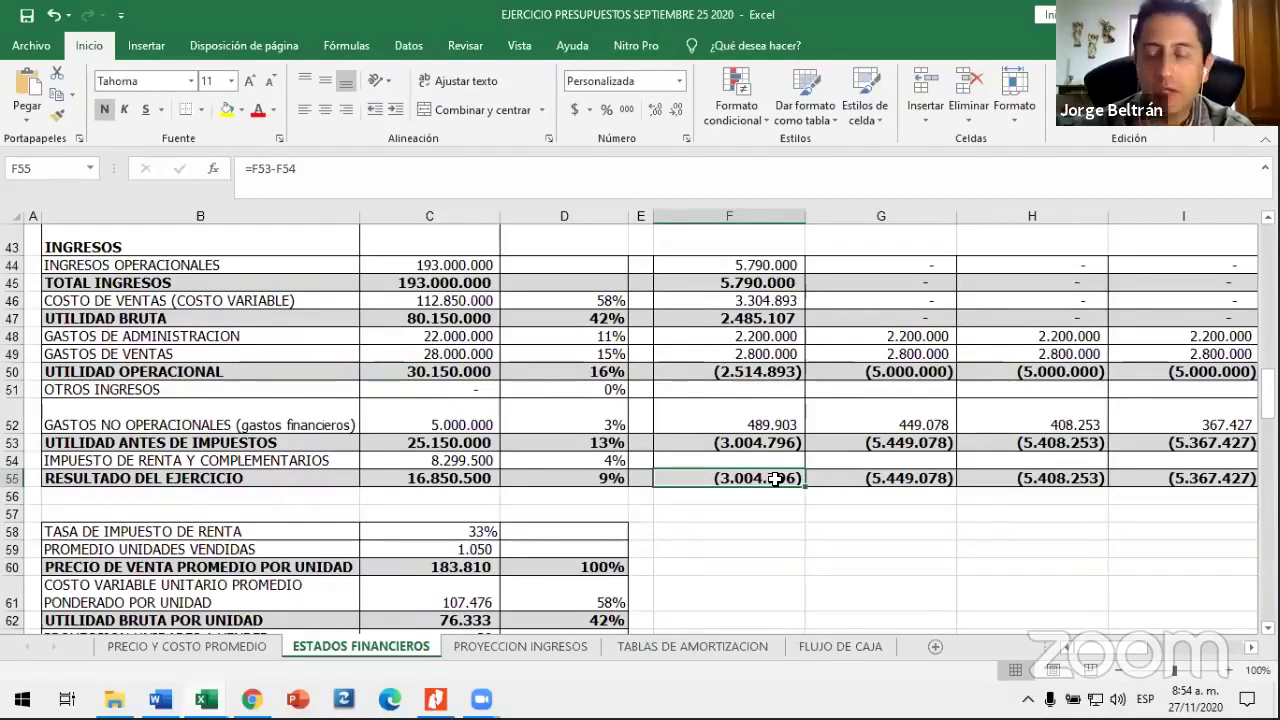
{"action": "scroll", "coordinate": [775, 479], "scroll_direction": "down", "scroll_amount": 3}
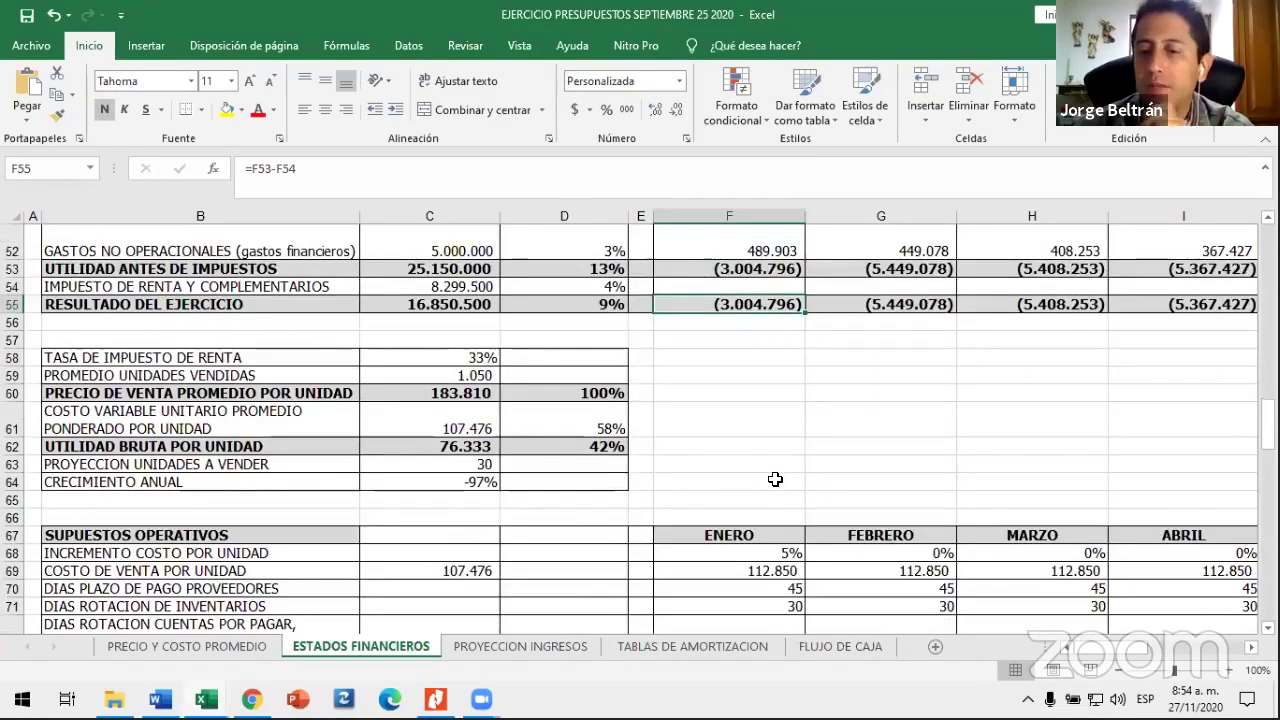
{"action": "scroll", "coordinate": [775, 479], "scroll_direction": "down", "scroll_amount": 9}
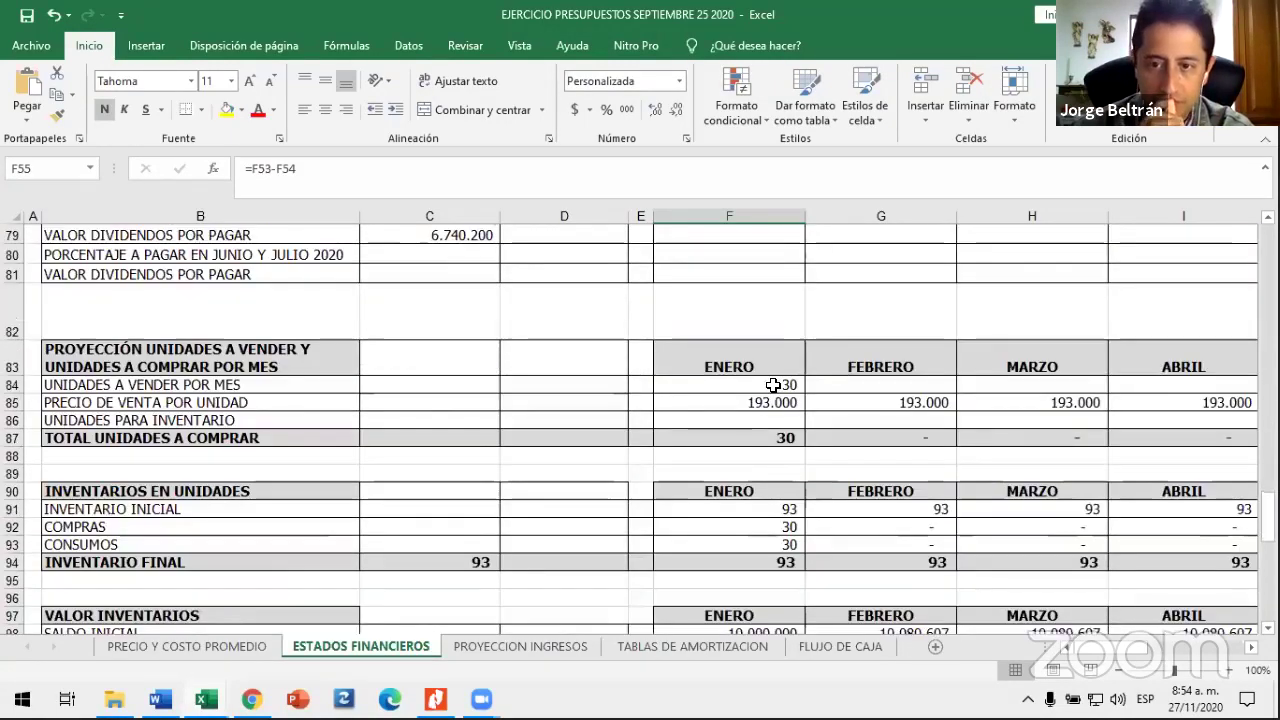
{"action": "left_click", "coordinate": [773, 385]}
{"action": "type", "text": "300"}
{"action": "key", "text": "Return"}
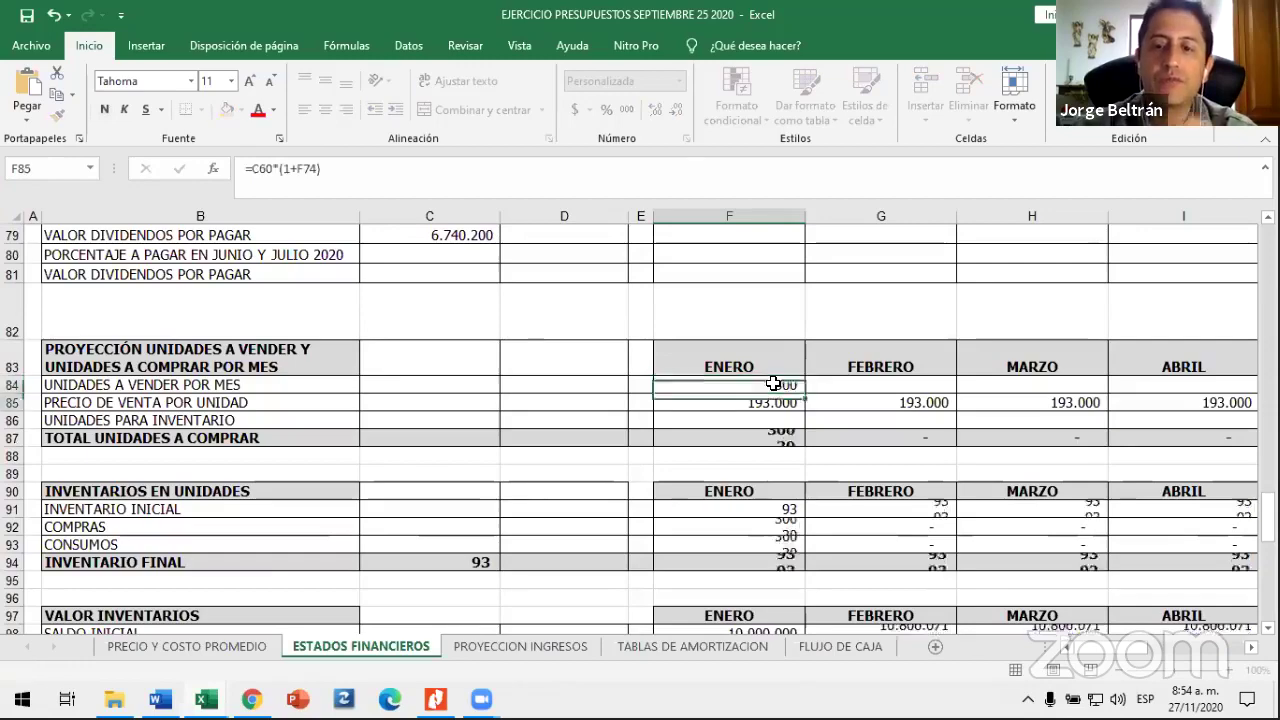
Step: Check January's result for the period in the income statement
{"action": "scroll", "coordinate": [773, 384], "scroll_direction": "up", "scroll_amount": 4}
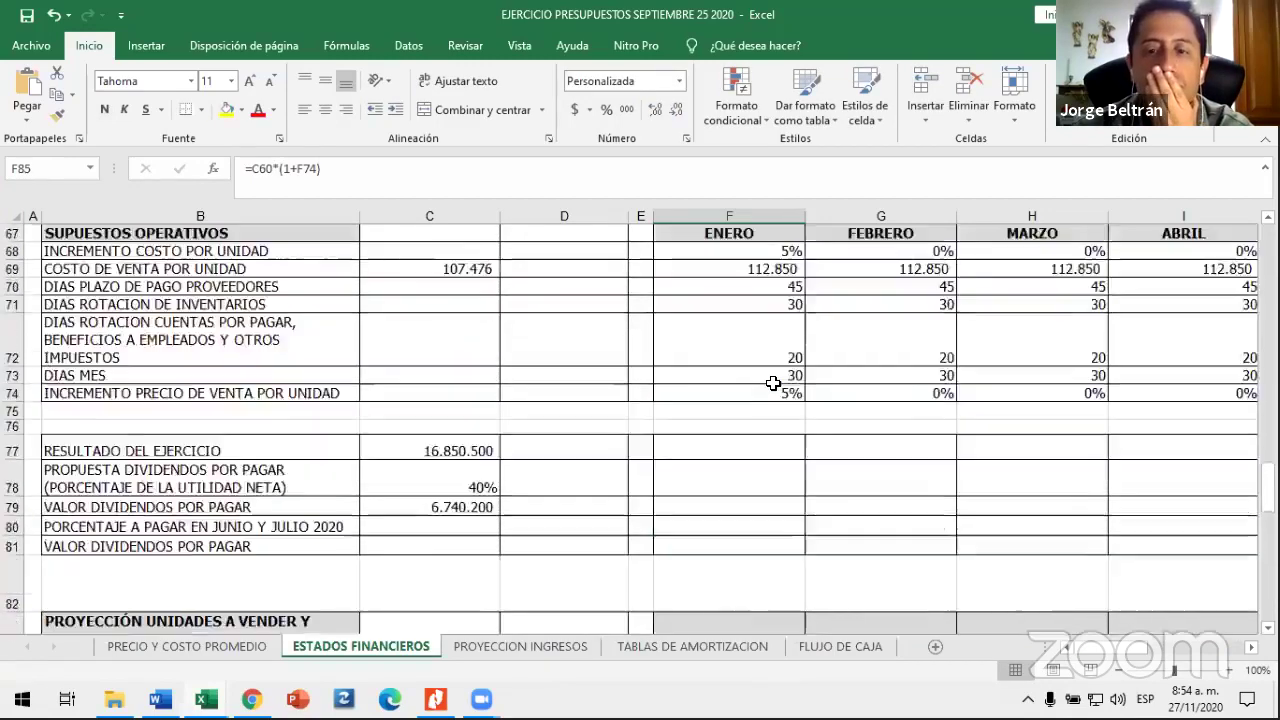
{"action": "scroll", "coordinate": [773, 384], "scroll_direction": "up", "scroll_amount": 10}
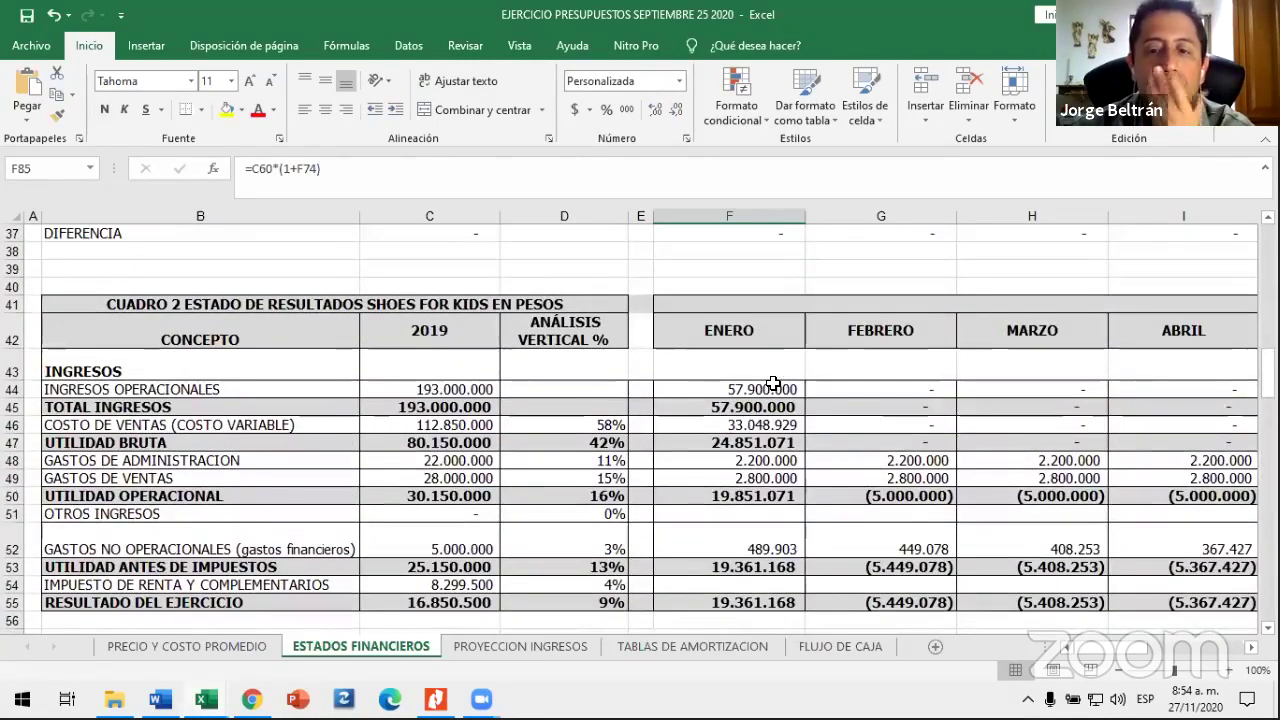
{"action": "scroll", "coordinate": [766, 500], "scroll_direction": "down", "scroll_amount": 2}
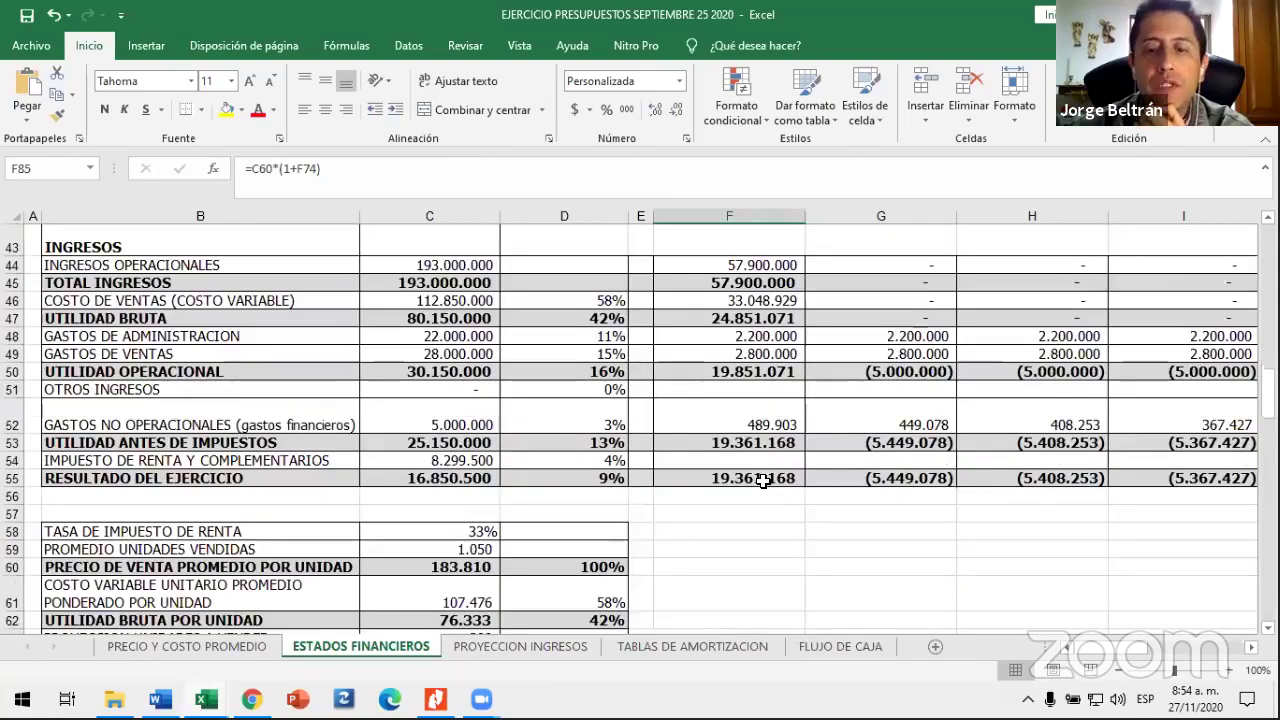
{"action": "left_click", "coordinate": [762, 481]}
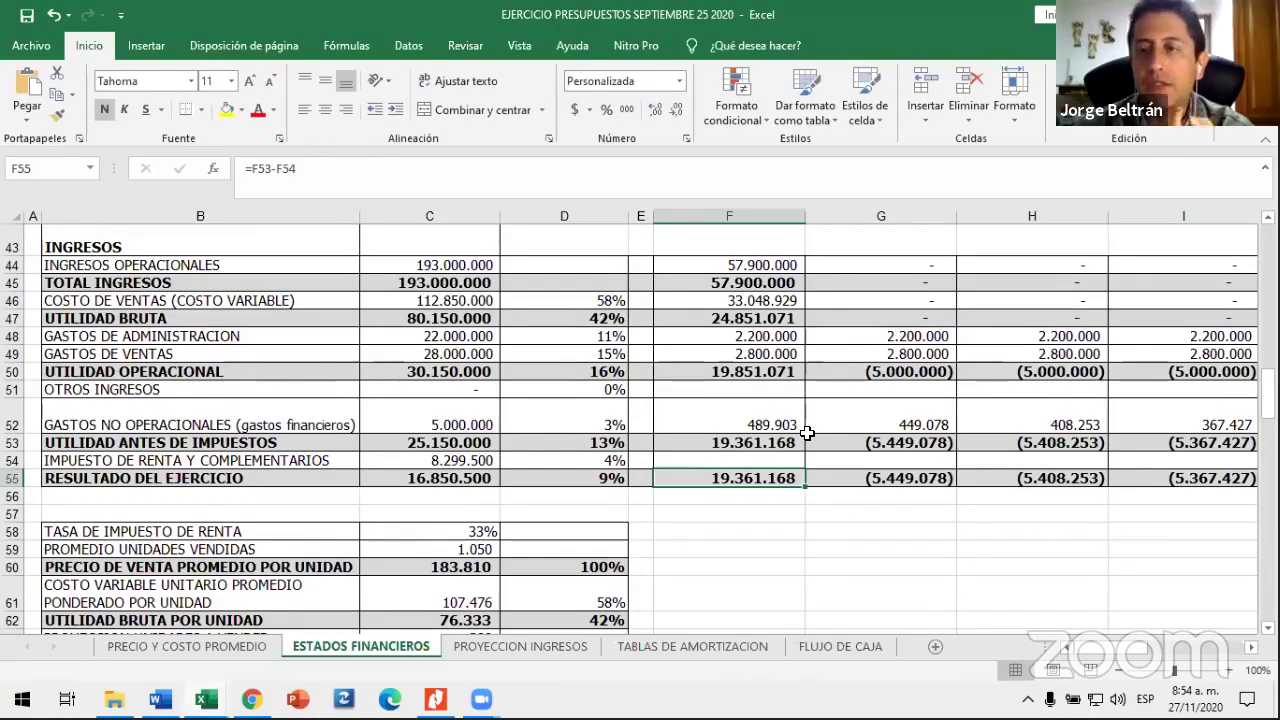
Step: Compare January's available cash and total current assets in the balance sheet with its income statement result
{"action": "scroll", "coordinate": [807, 432], "scroll_direction": "up", "scroll_amount": 14}
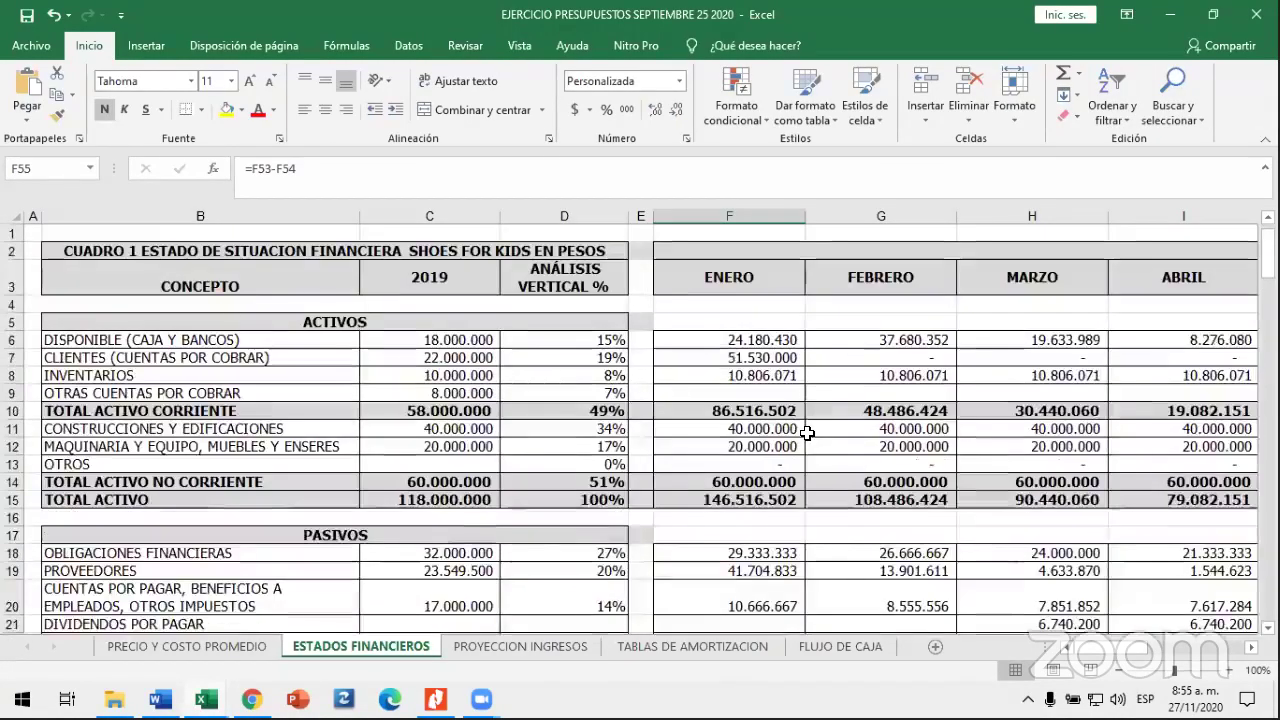
{"action": "left_click", "coordinate": [740, 337]}
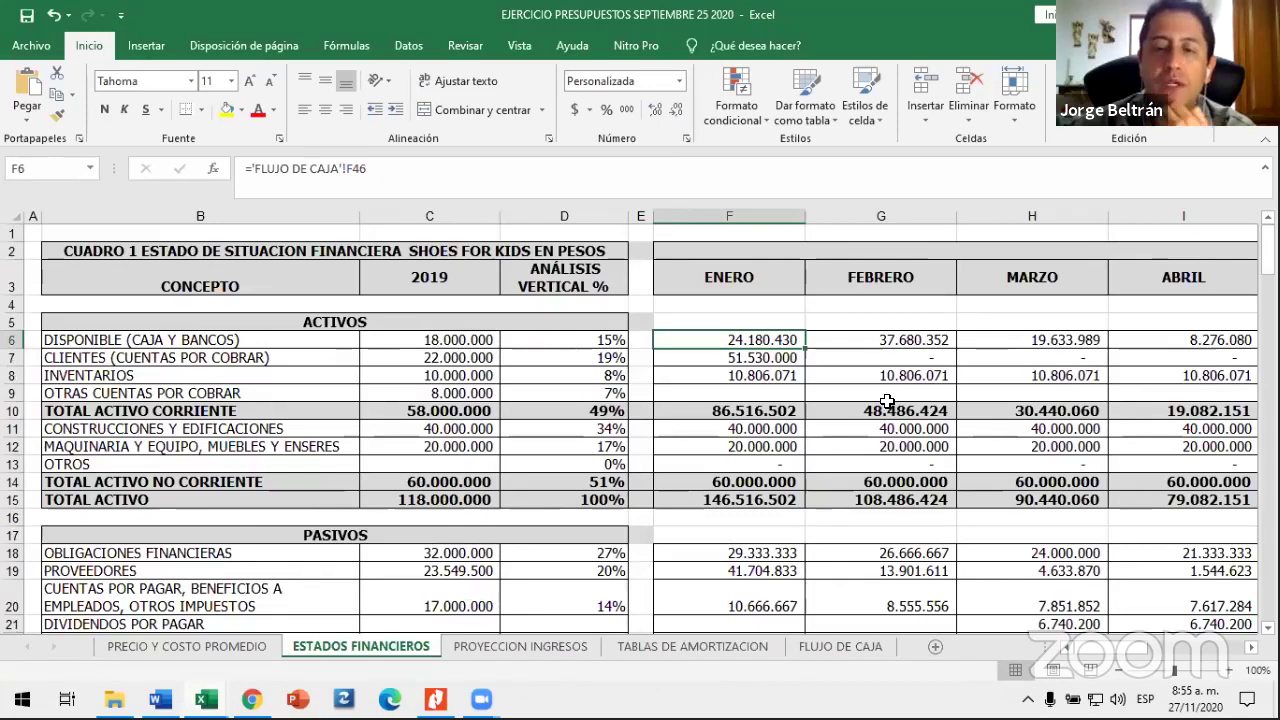
{"action": "left_click", "coordinate": [745, 411]}
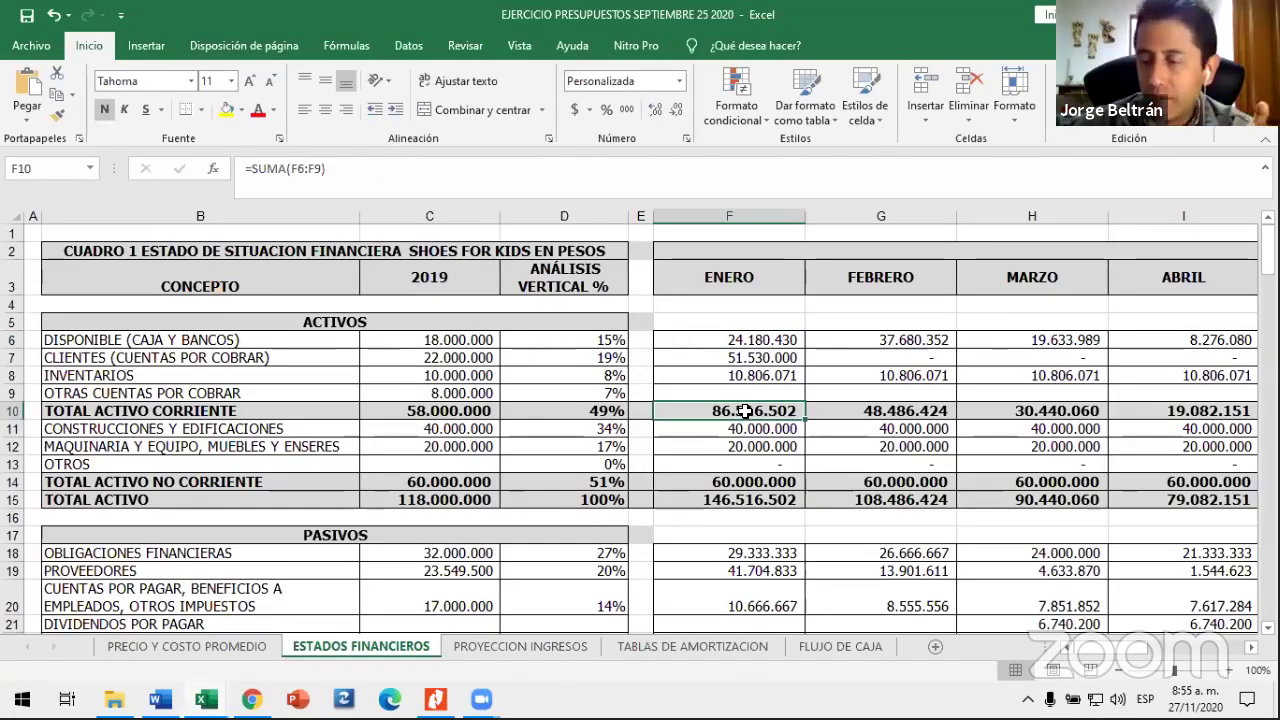
{"action": "left_click", "coordinate": [758, 342]}
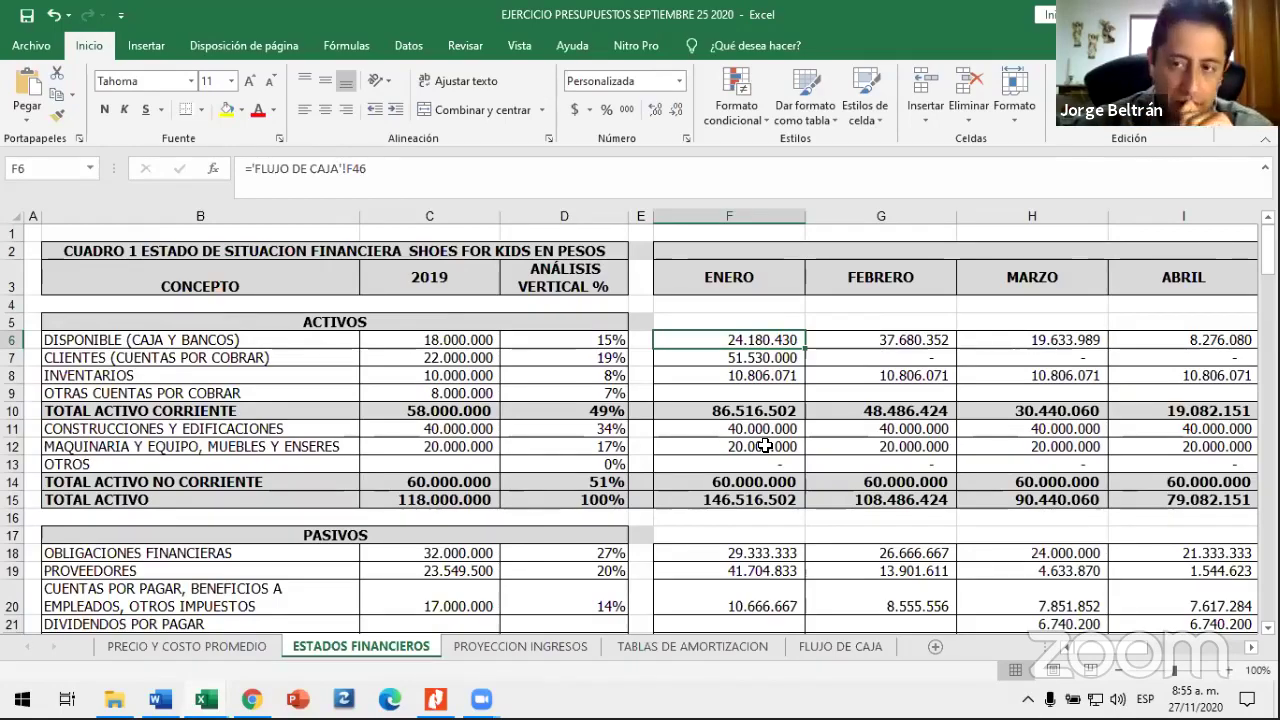
{"action": "scroll", "coordinate": [764, 445], "scroll_direction": "down", "scroll_amount": 10}
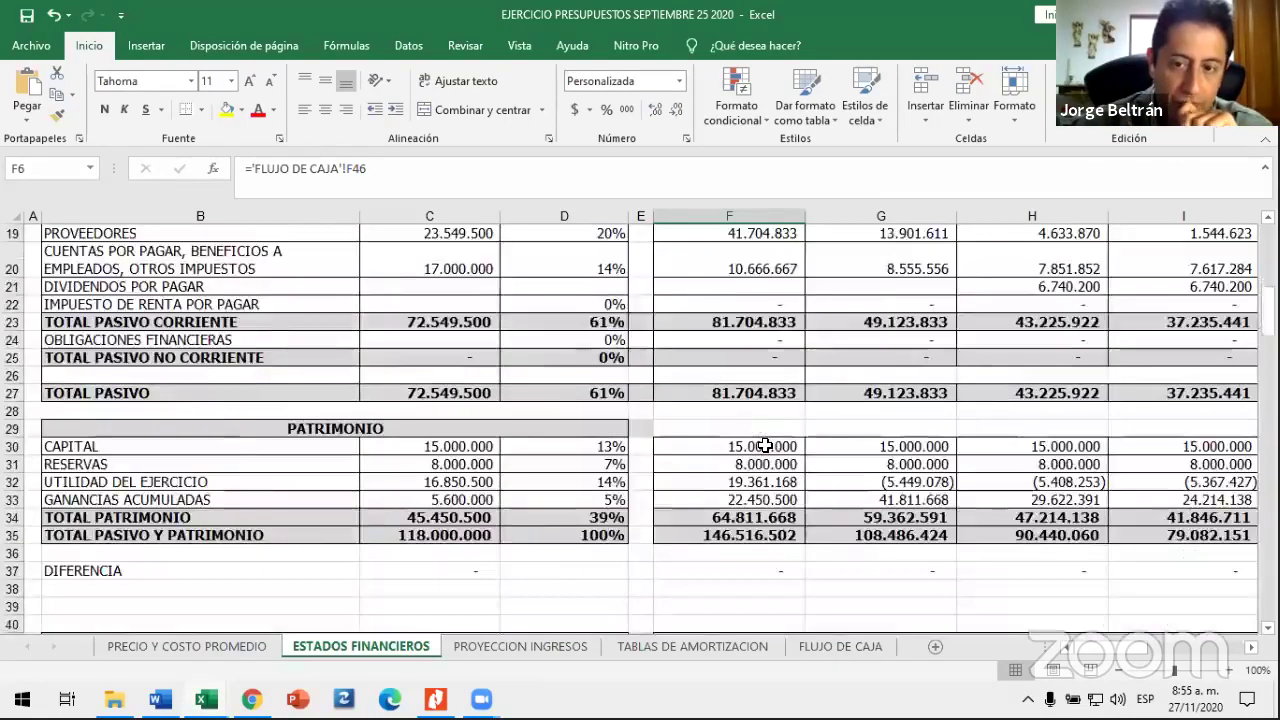
{"action": "scroll", "coordinate": [764, 445], "scroll_direction": "down", "scroll_amount": 5}
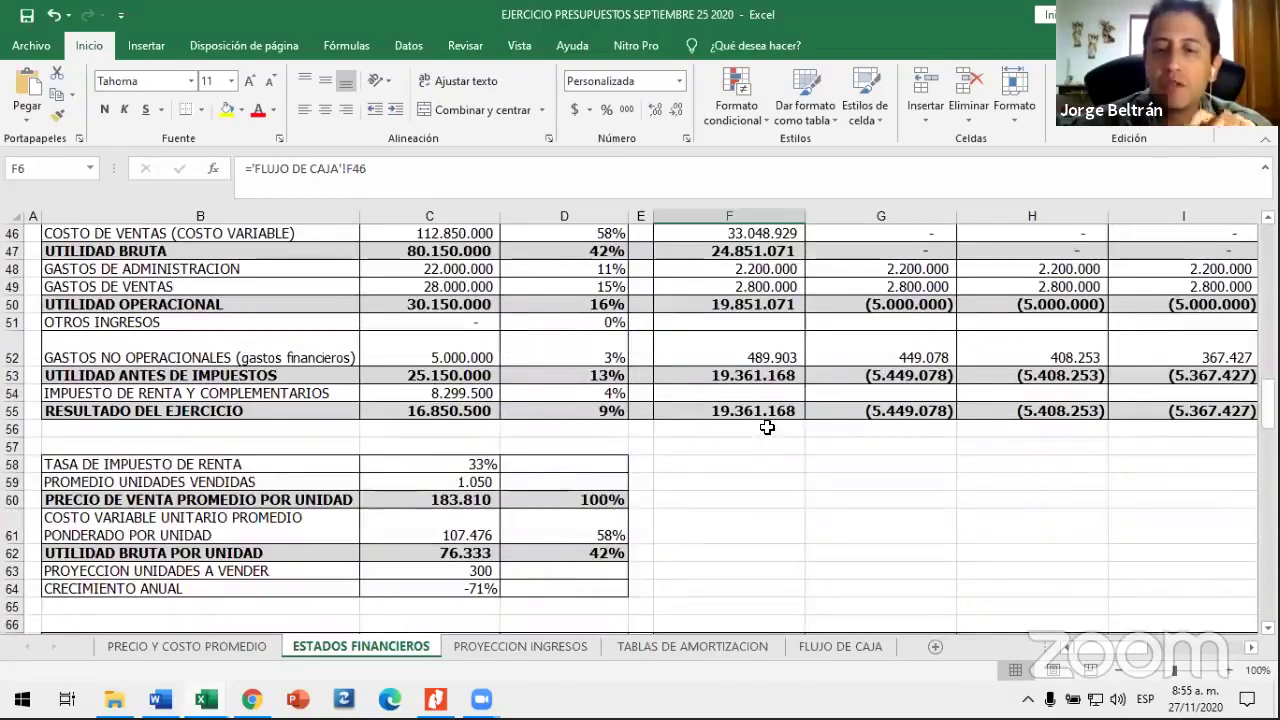
{"action": "left_click", "coordinate": [769, 411]}
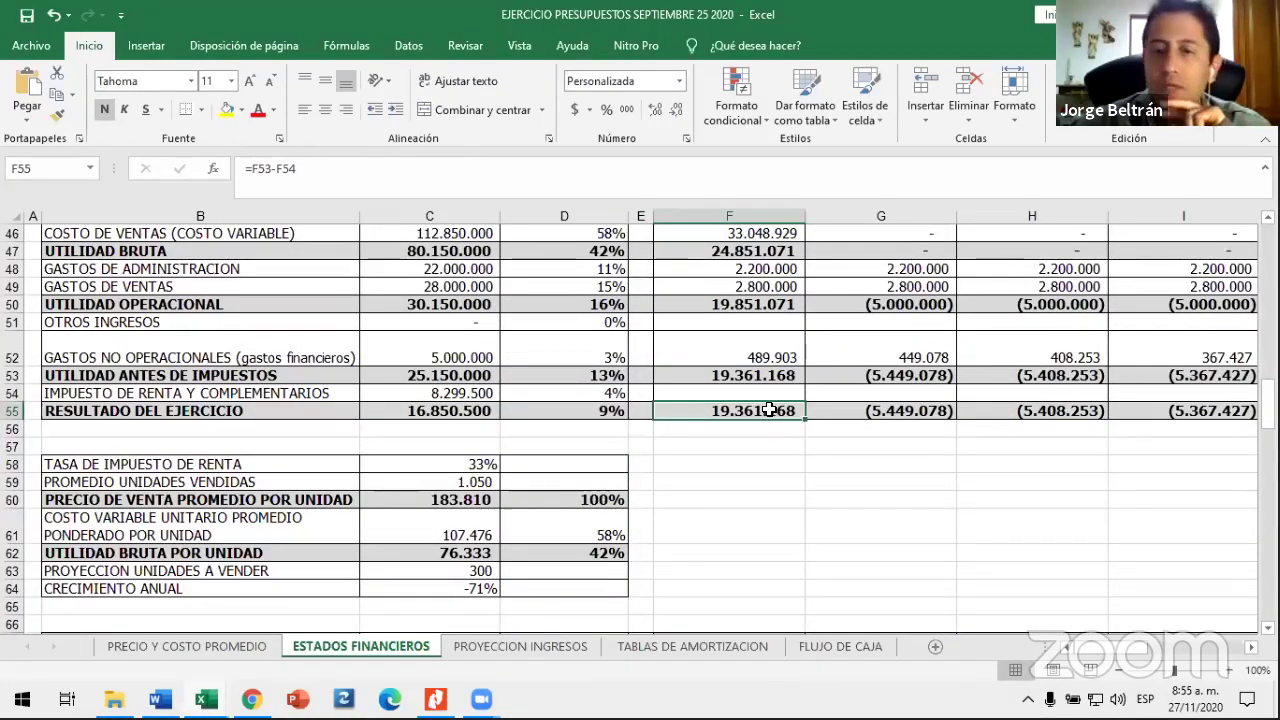
{"action": "scroll", "coordinate": [769, 411], "scroll_direction": "up", "scroll_amount": 2}
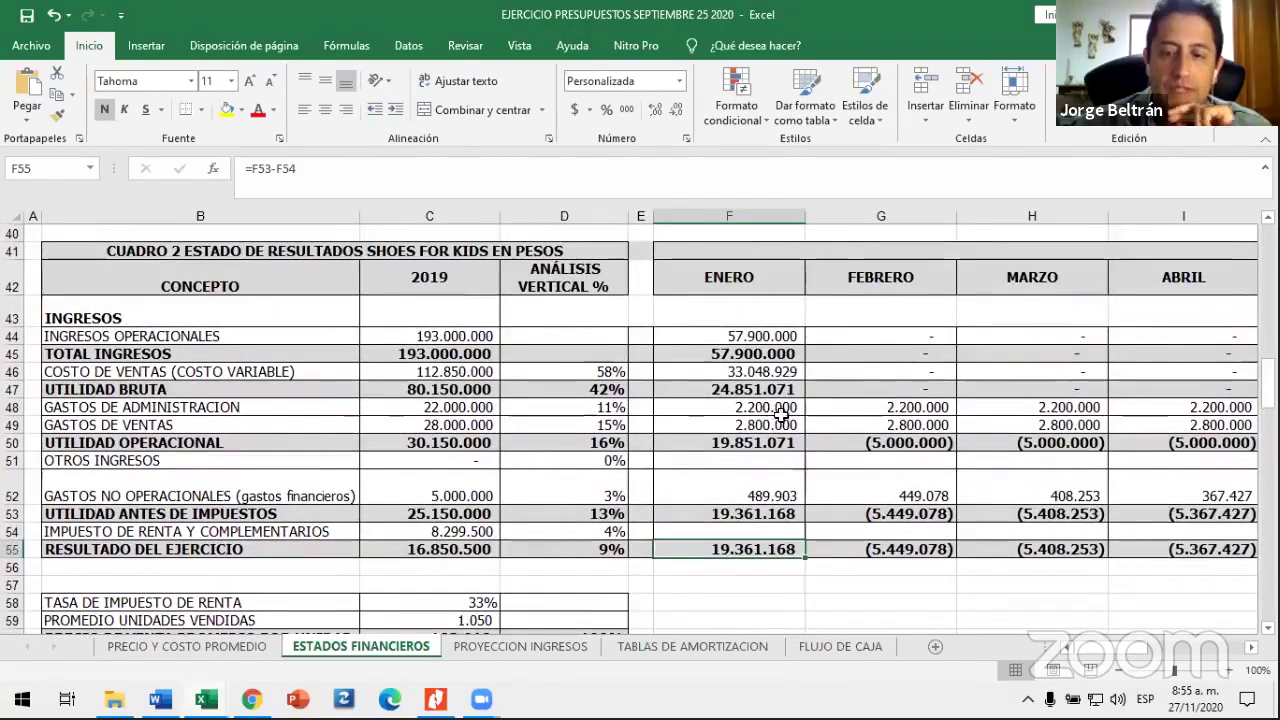
Step: Review the 2020 projected cash flow, from the closing cash balances back to the operating income and disbursements
{"action": "left_click", "coordinate": [838, 646]}
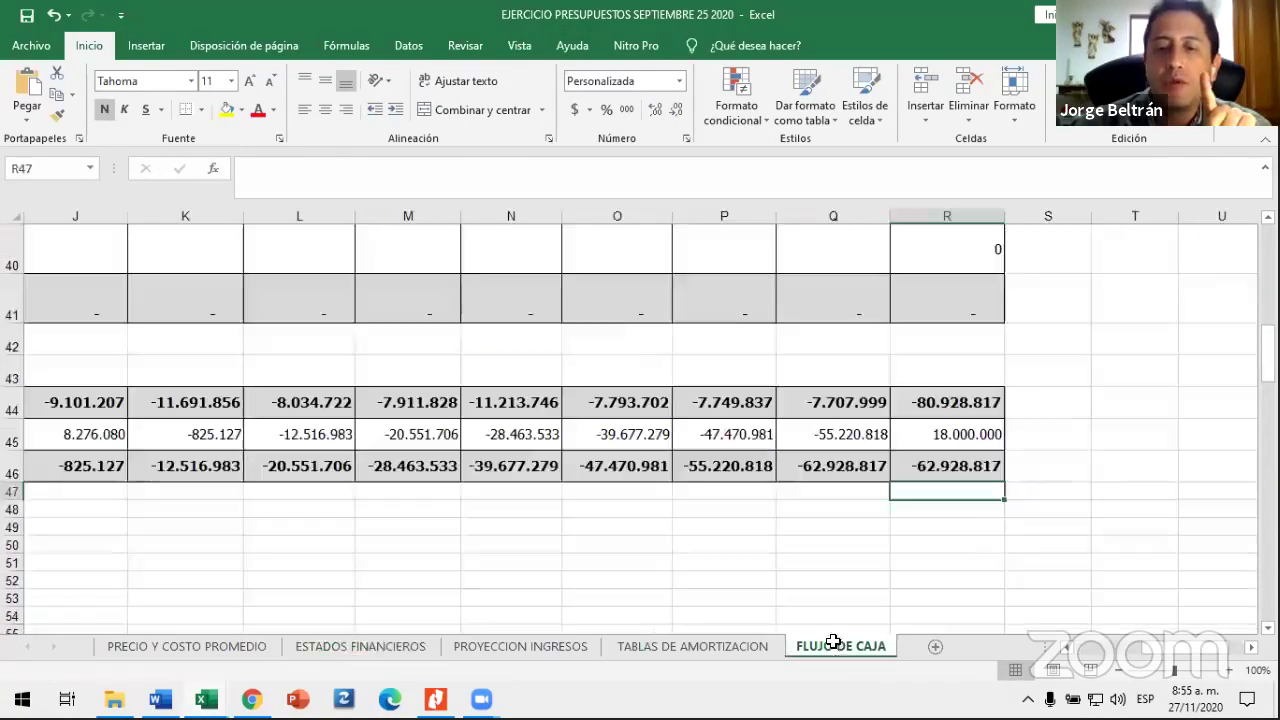
{"action": "left_click", "coordinate": [725, 512]}
{"action": "key", "text": "Left"}
{"action": "key", "text": "Left"}
{"action": "key", "text": "Left"}
{"action": "key", "text": "Home"}
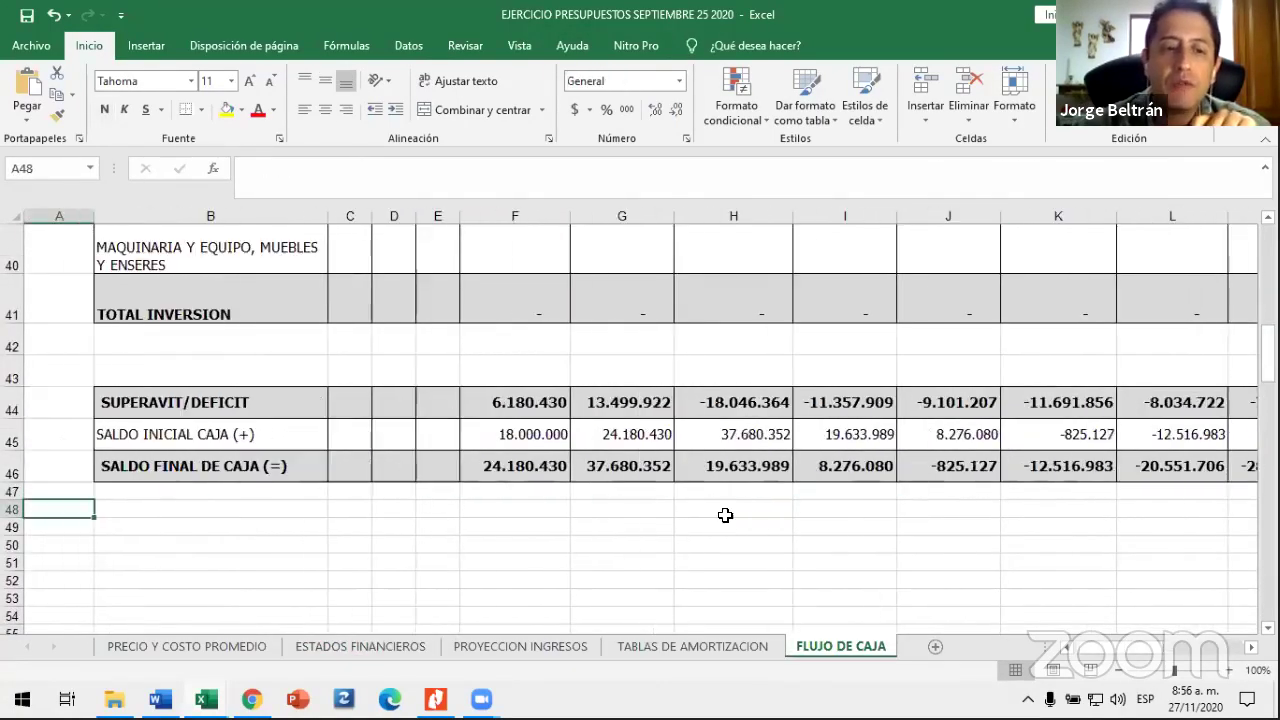
{"action": "key", "text": "Up"}
{"action": "key", "text": "Up"}
{"action": "key", "text": "Up"}
{"action": "key", "text": "Up"}
{"action": "key", "text": "Up"}
{"action": "key", "text": "Up"}
{"action": "key", "text": "Up"}
{"action": "key", "text": "Up"}
{"action": "key", "text": "Up"}
{"action": "key", "text": "Up"}
{"action": "key", "text": "Up"}
{"action": "key", "text": "Up"}
{"action": "key", "text": "Up"}
{"action": "key", "text": "Up"}
{"action": "key", "text": "Up"}
{"action": "key", "text": "Up"}
{"action": "key", "text": "Up"}
{"action": "key", "text": "Up"}
{"action": "key", "text": "Up"}
{"action": "key", "text": "Up"}
{"action": "key", "text": "Up"}
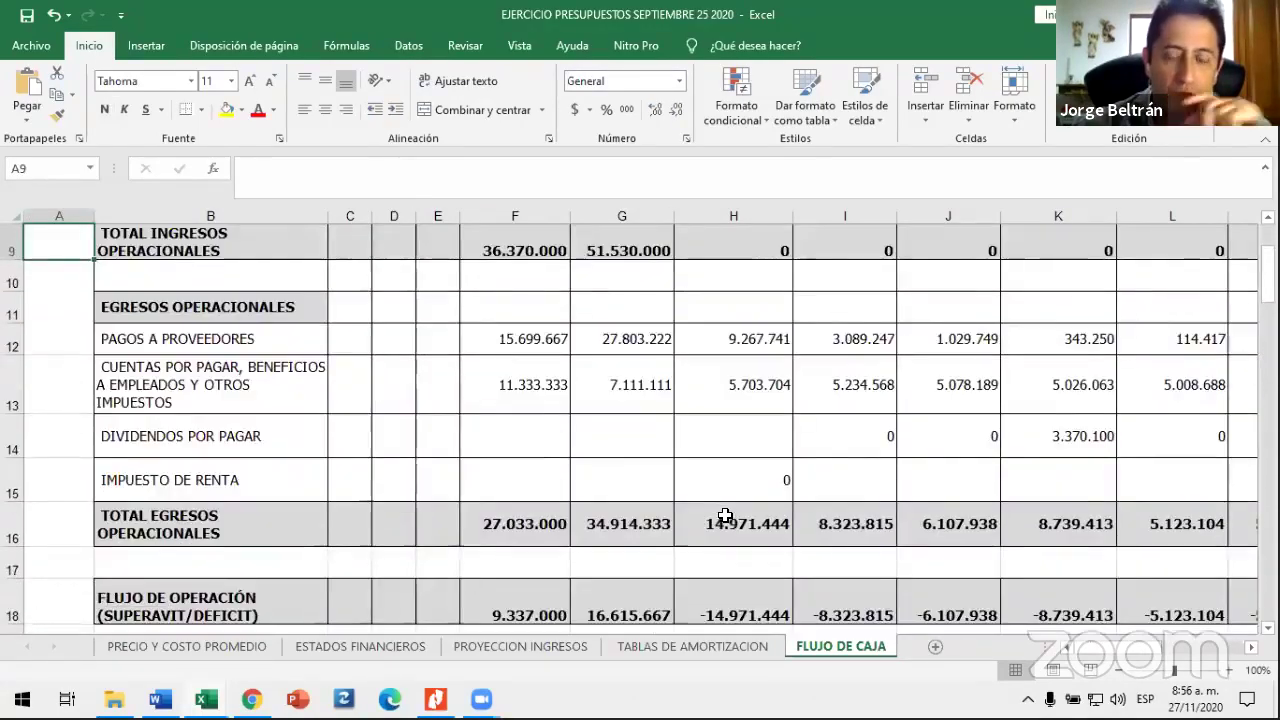
{"action": "key", "text": "Up"}
{"action": "key", "text": "Up"}
{"action": "key", "text": "Up"}
{"action": "key", "text": "Up"}
{"action": "key", "text": "Up"}
{"action": "key", "text": "Up"}
{"action": "key", "text": "Up"}
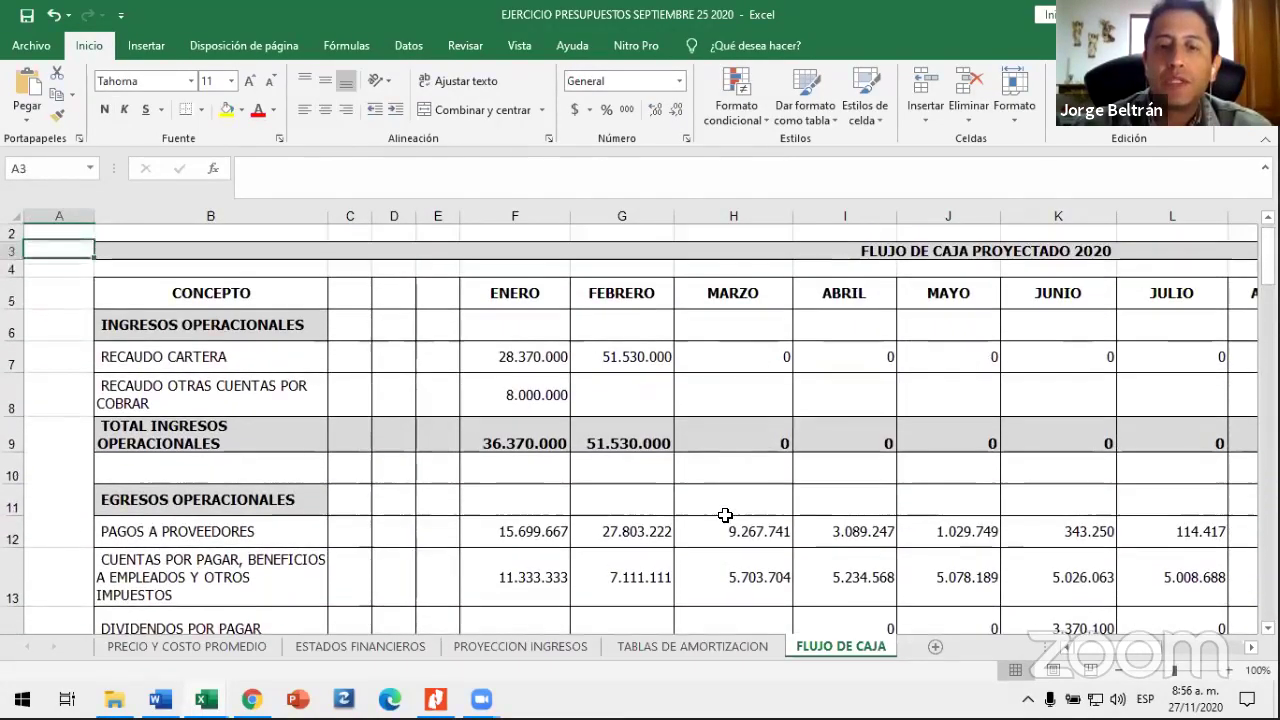
{"action": "key", "text": "Down"}
{"action": "key", "text": "Down"}
{"action": "key", "text": "Down"}
{"action": "key", "text": "Down"}
{"action": "key", "text": "Down"}
{"action": "key", "text": "Down"}
{"action": "key", "text": "Down"}
{"action": "key", "text": "Down"}
{"action": "key", "text": "Right"}
{"action": "key", "text": "Right"}
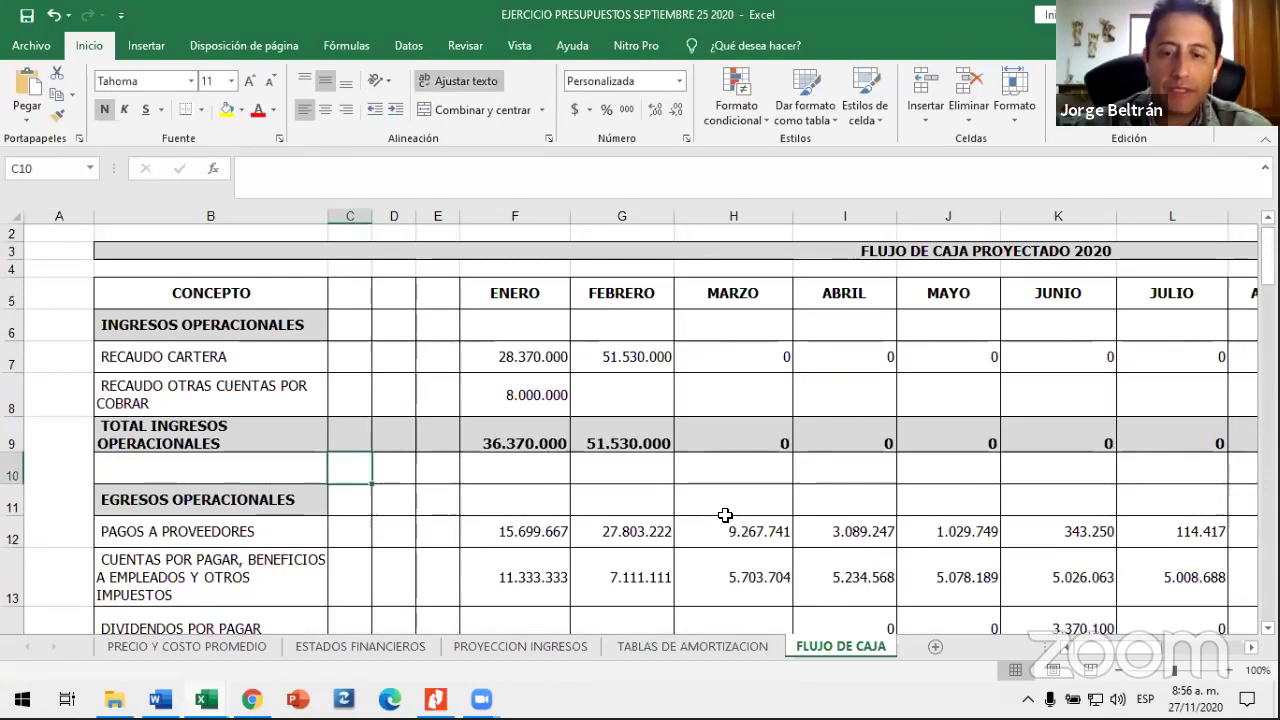
{"action": "key", "text": "Down"}
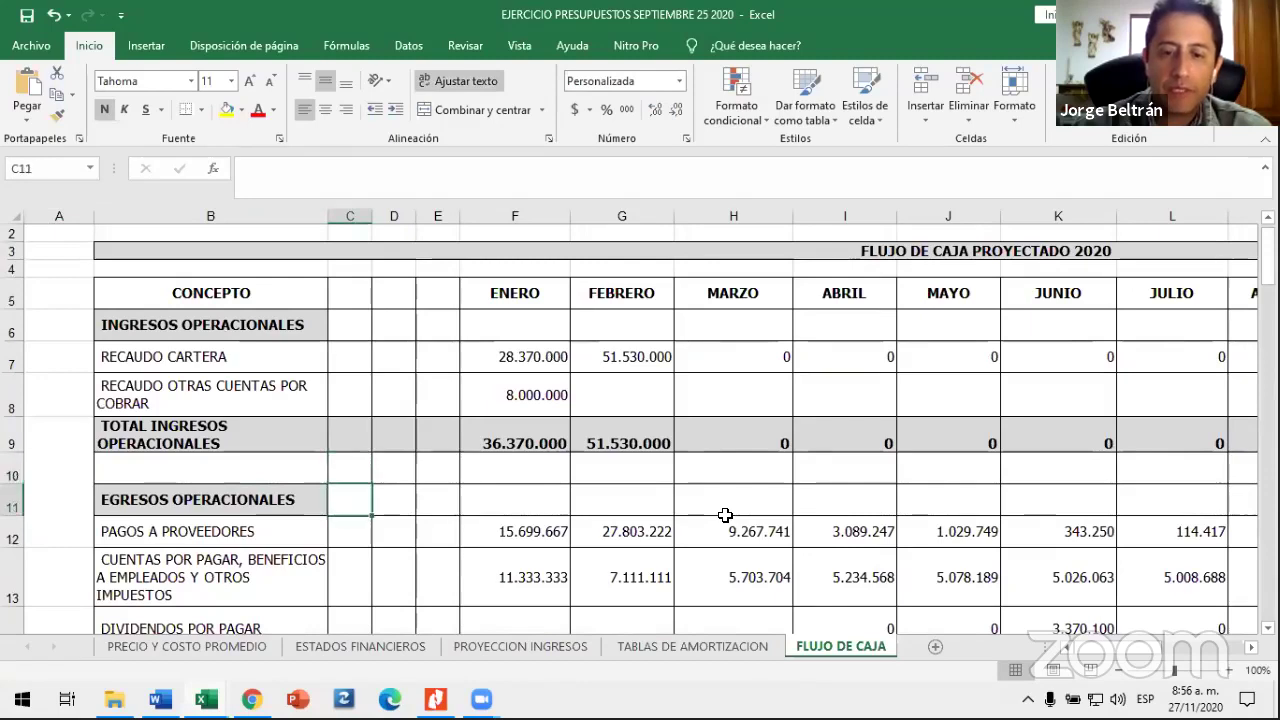
Step: Set the cash sales share to 20% in the 2020 income budget and check the 30-day and 90-day credit sales
{"action": "left_click", "coordinate": [525, 651]}
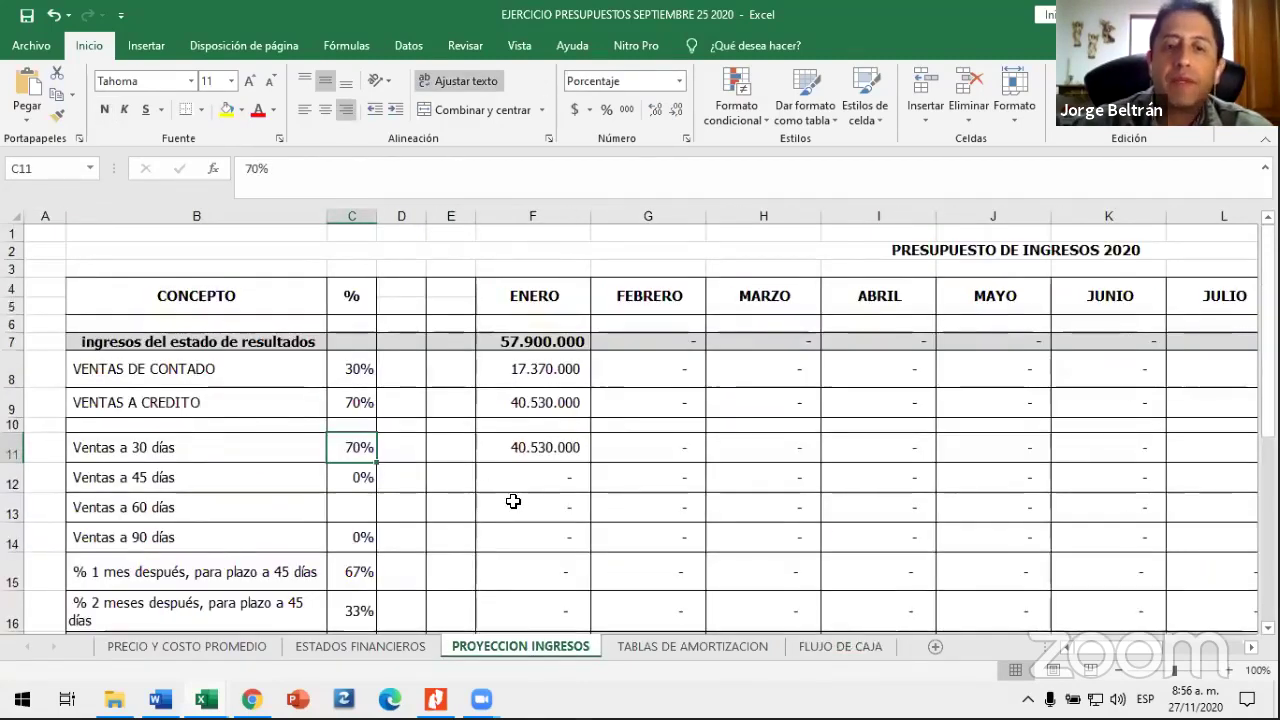
{"action": "left_click", "coordinate": [561, 455]}
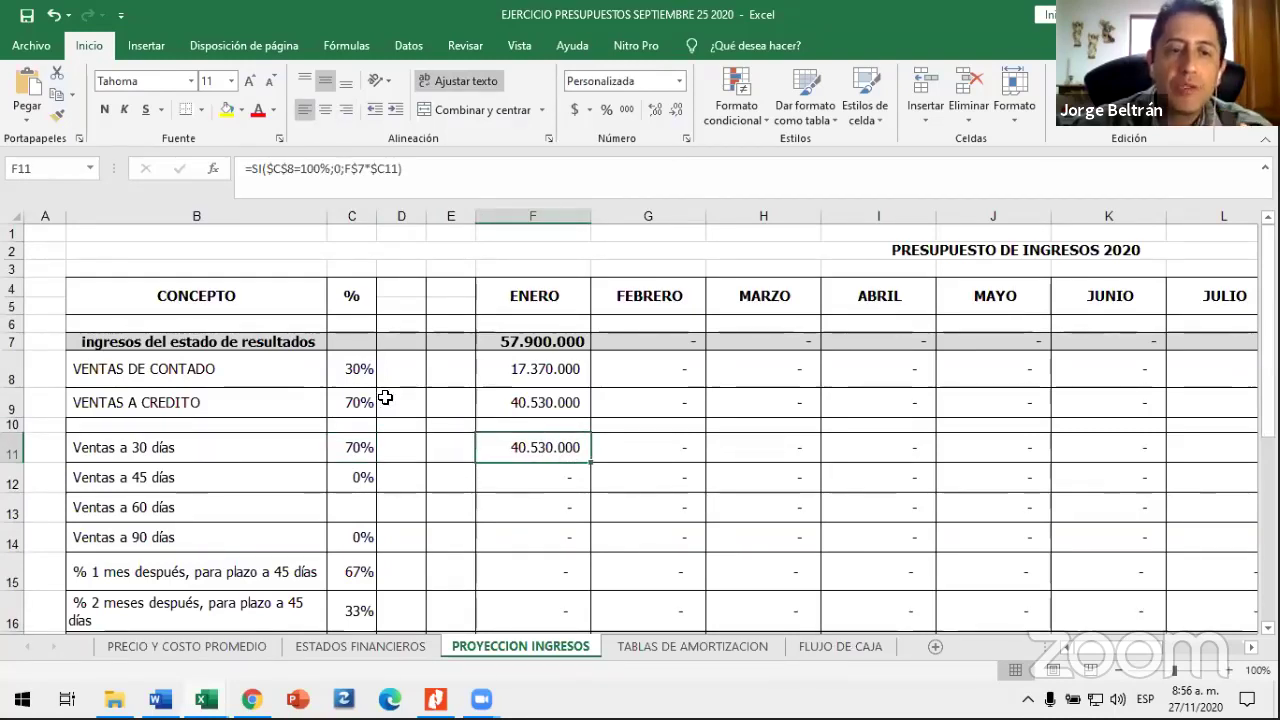
{"action": "left_click", "coordinate": [353, 376]}
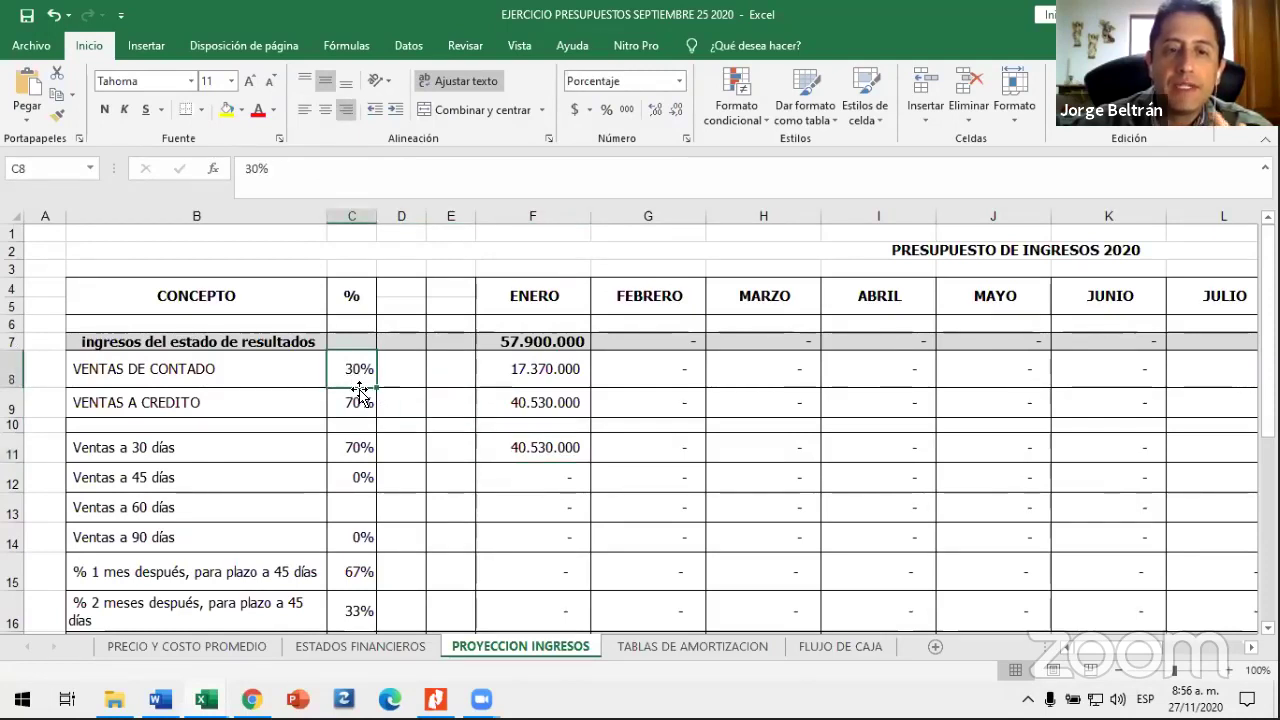
{"action": "left_click", "coordinate": [368, 403]}
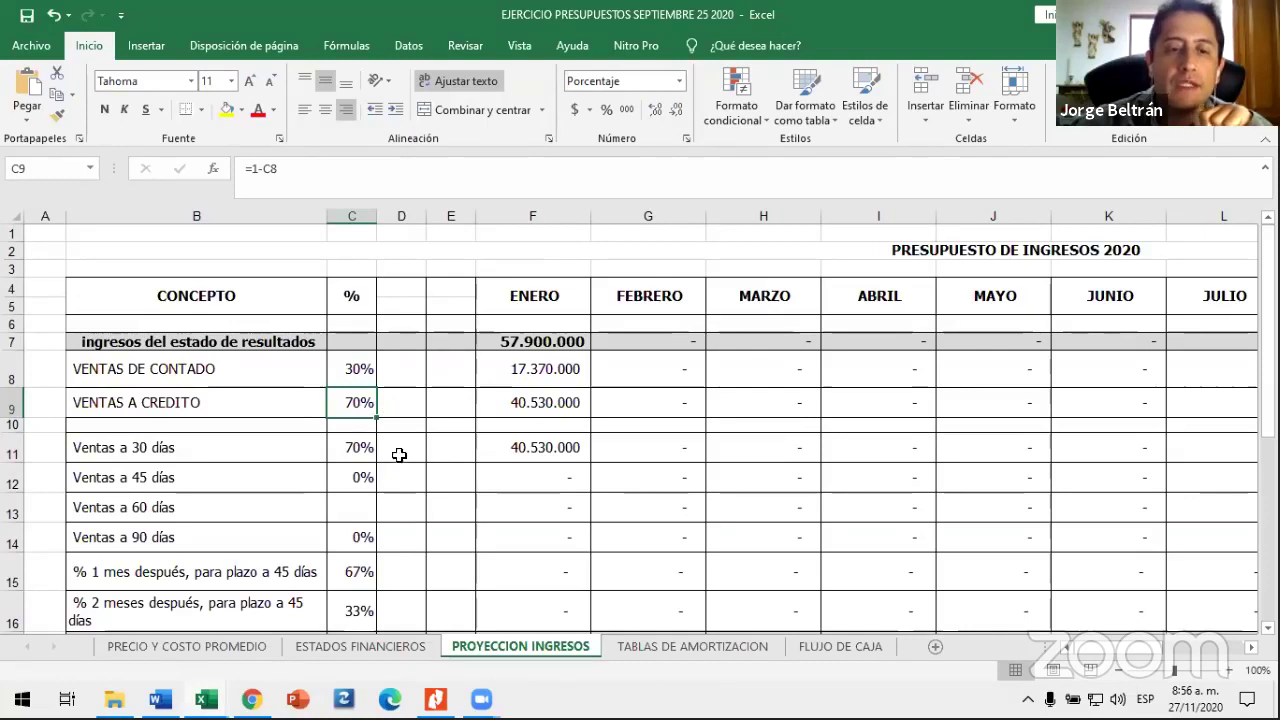
{"action": "left_click", "coordinate": [353, 370]}
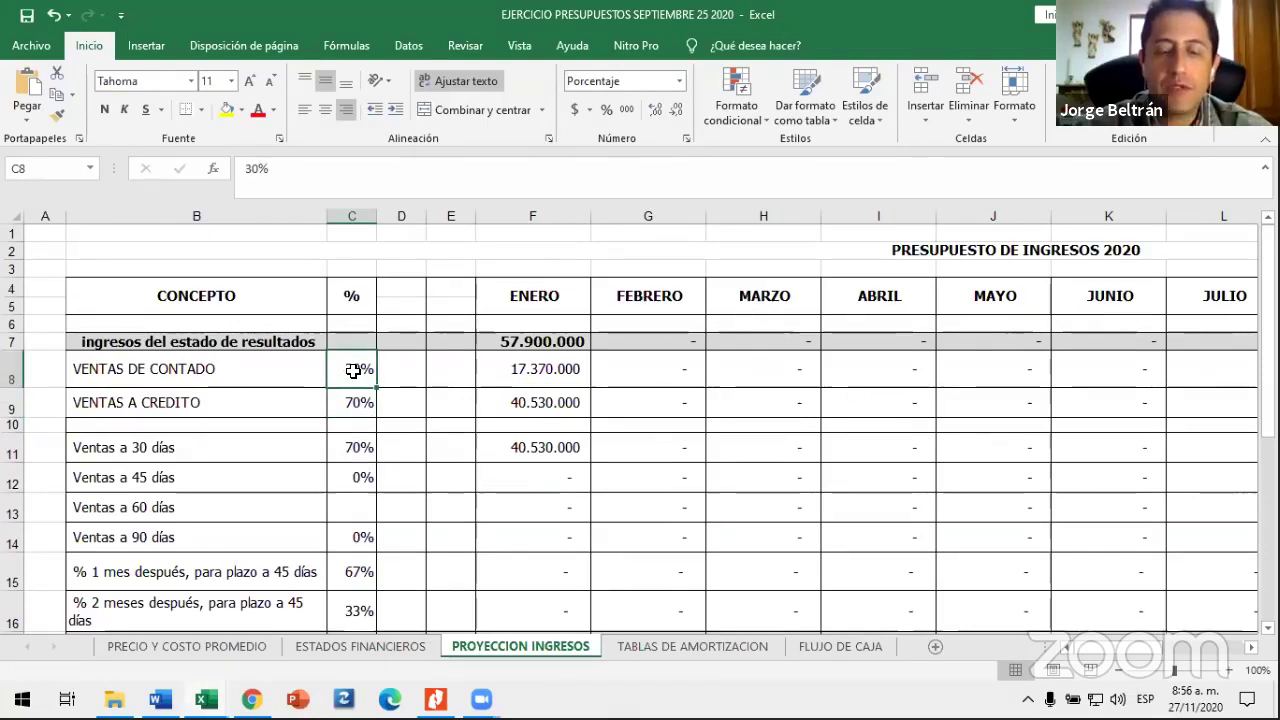
{"action": "type", "text": "20"}
{"action": "key", "text": "Return"}
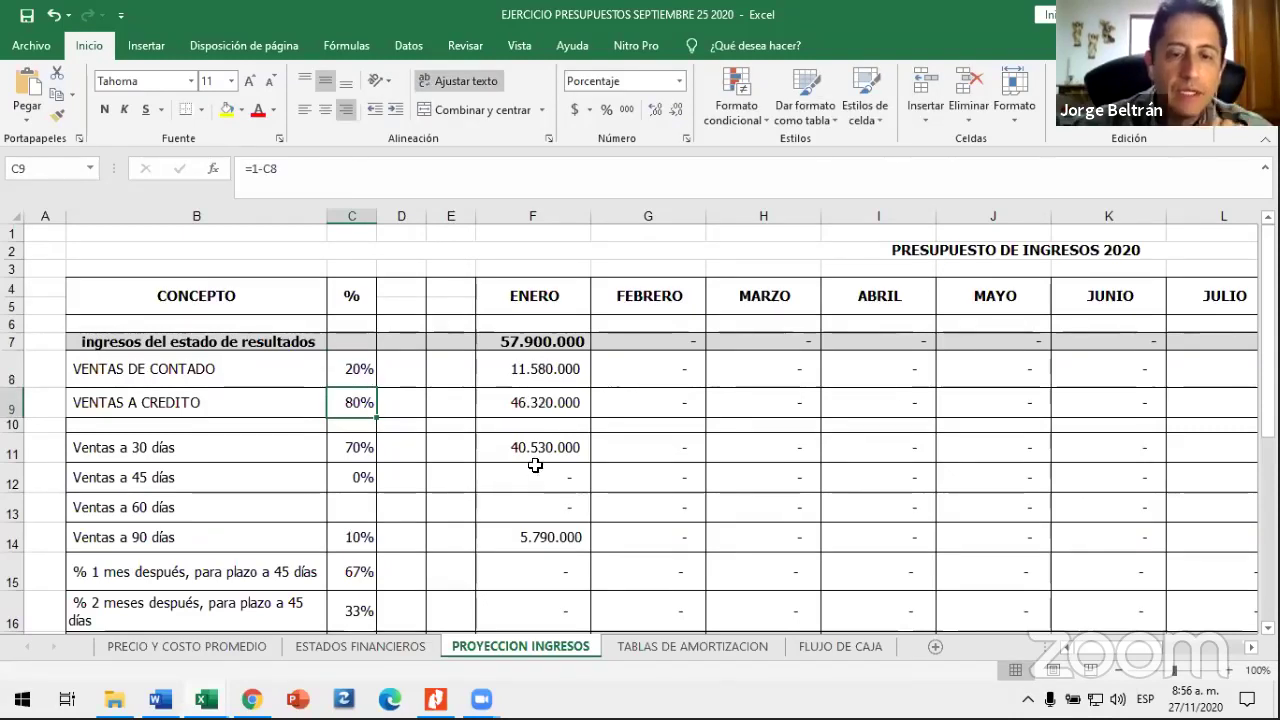
{"action": "left_click", "coordinate": [354, 451]}
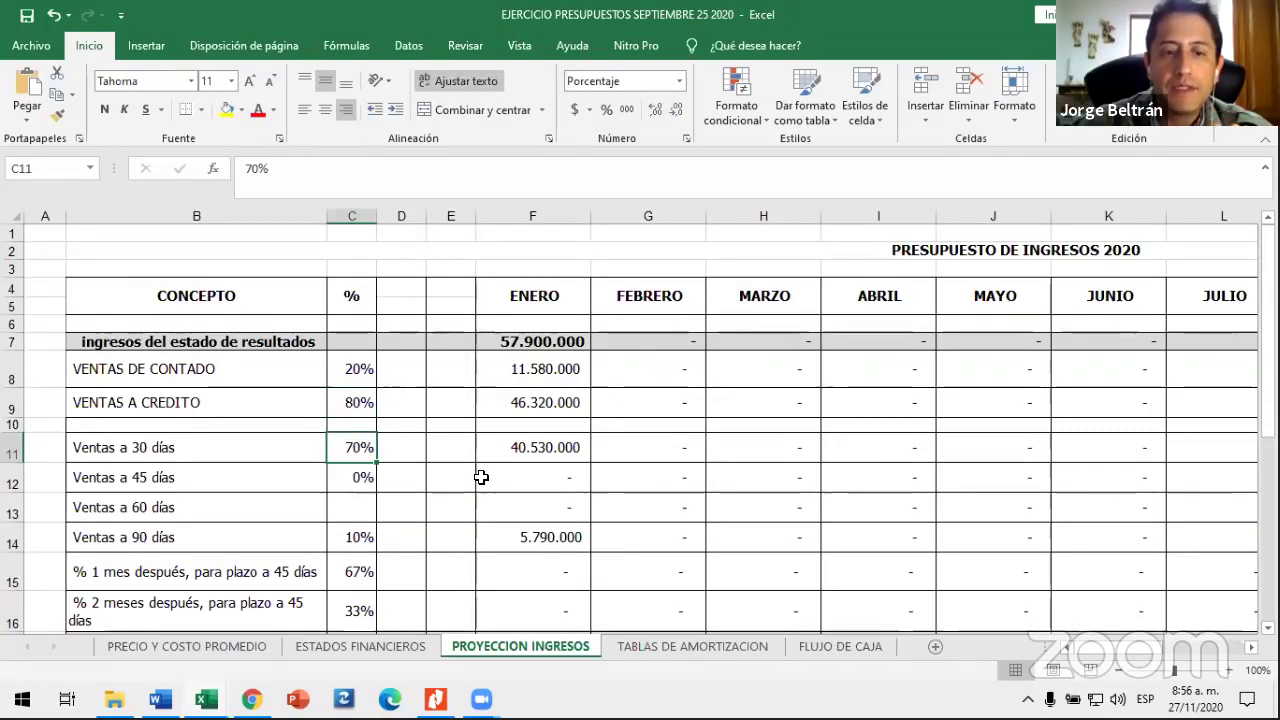
{"action": "left_click", "coordinate": [521, 537]}
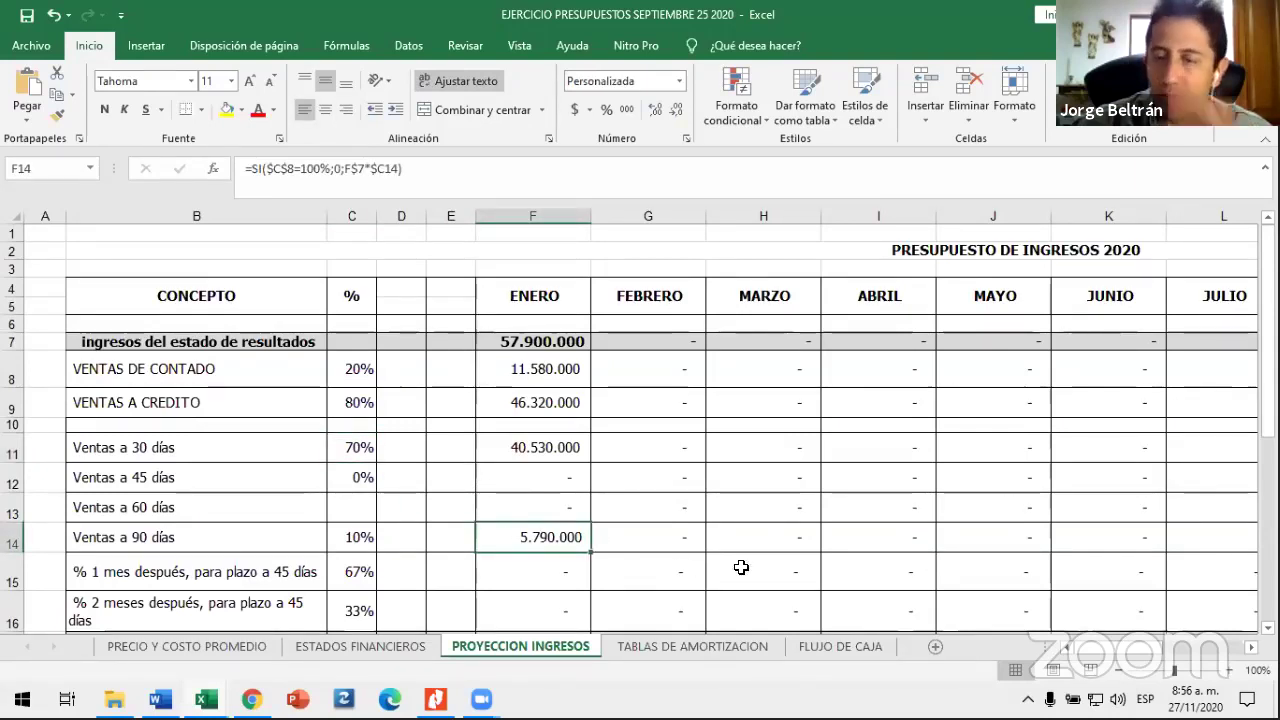
Step: Check the effect of the new cash sales share on January's available cash in the balance sheet
{"action": "left_click", "coordinate": [360, 646]}
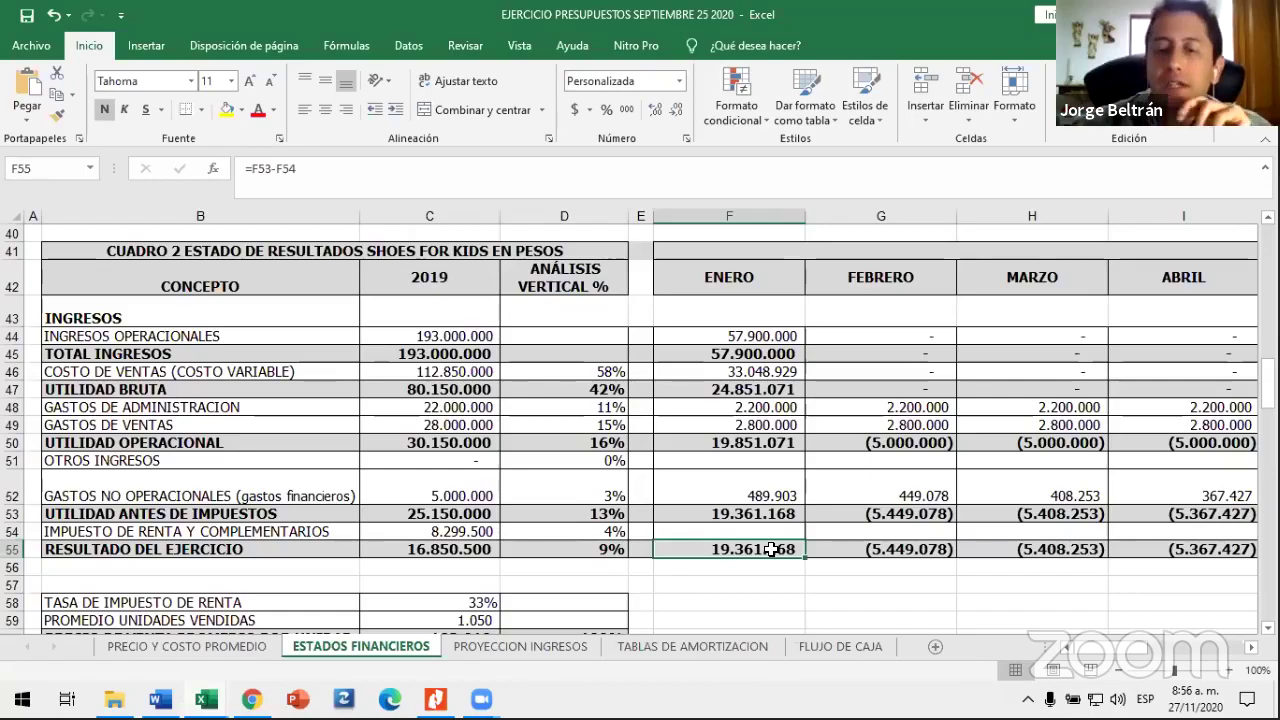
{"action": "scroll", "coordinate": [771, 549], "scroll_direction": "up", "scroll_amount": 1}
{"action": "scroll", "coordinate": [771, 549], "scroll_direction": "up", "scroll_amount": 9}
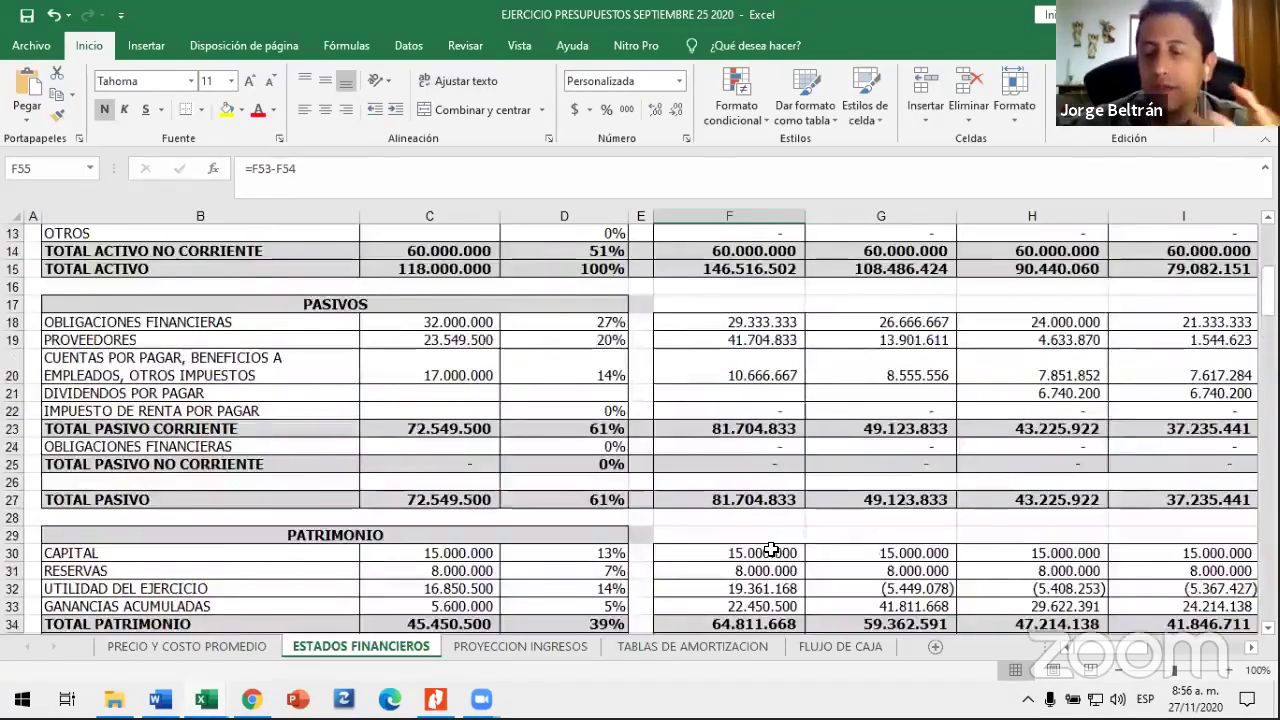
{"action": "scroll", "coordinate": [771, 549], "scroll_direction": "up", "scroll_amount": 4}
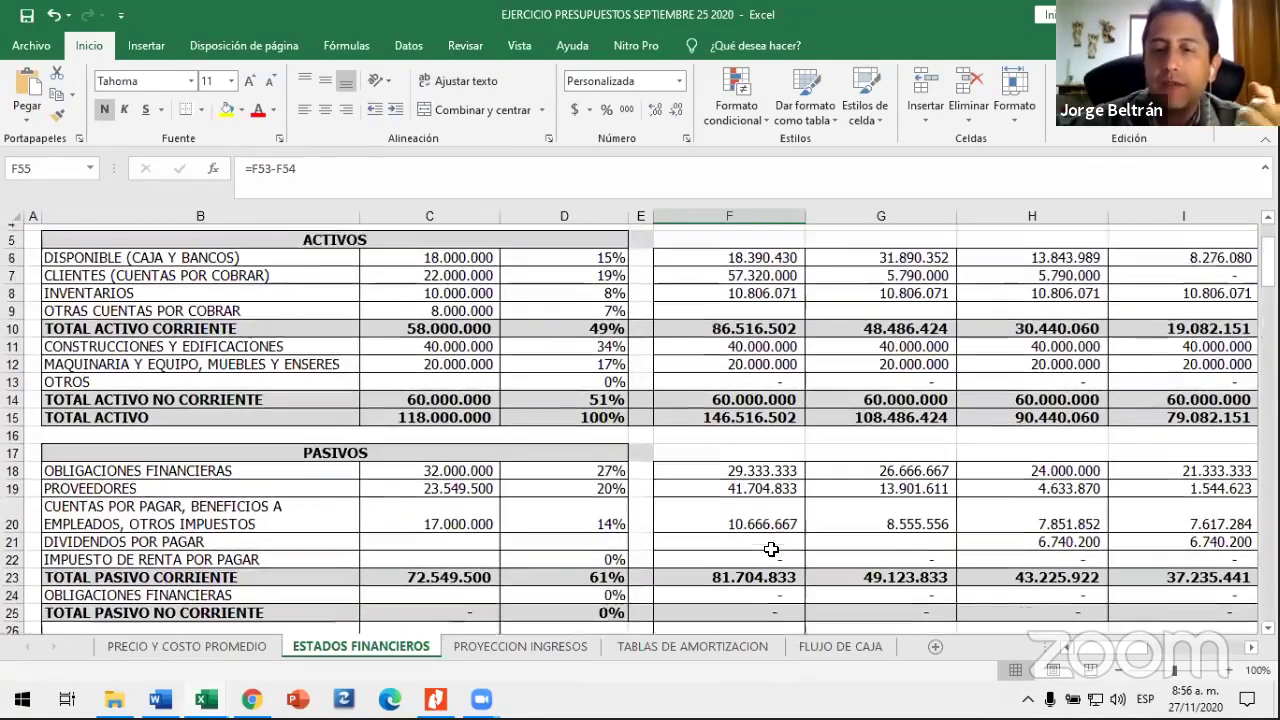
{"action": "scroll", "coordinate": [771, 549], "scroll_direction": "up", "scroll_amount": 1}
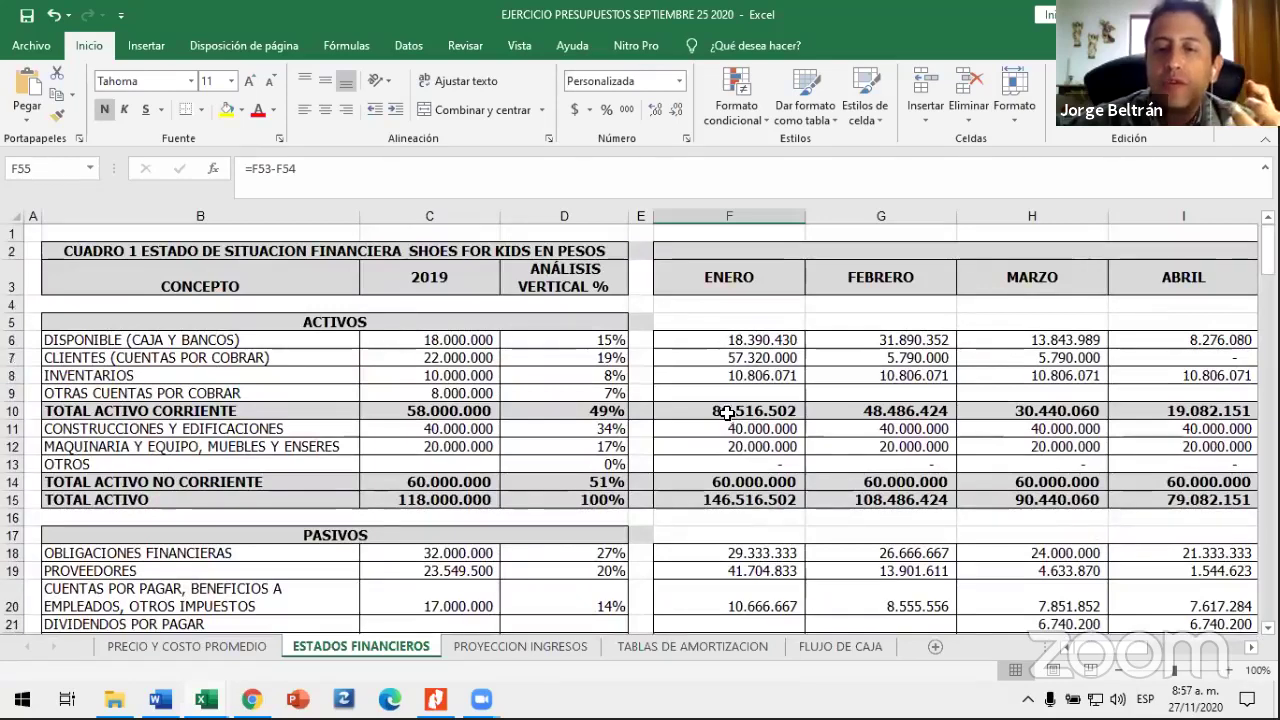
{"action": "left_click", "coordinate": [729, 340]}
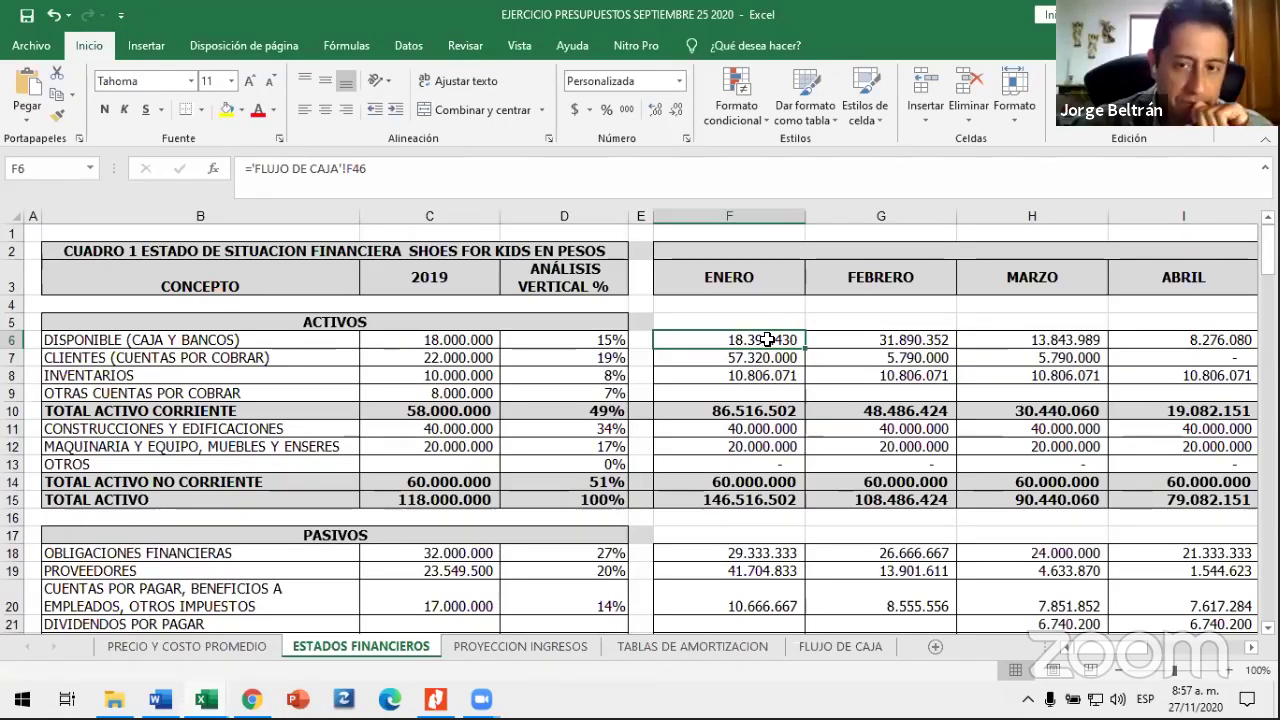
Step: Check January's net result in the income statement against January's total current assets in the balance sheet
{"action": "scroll", "coordinate": [767, 340], "scroll_direction": "down", "scroll_amount": 10}
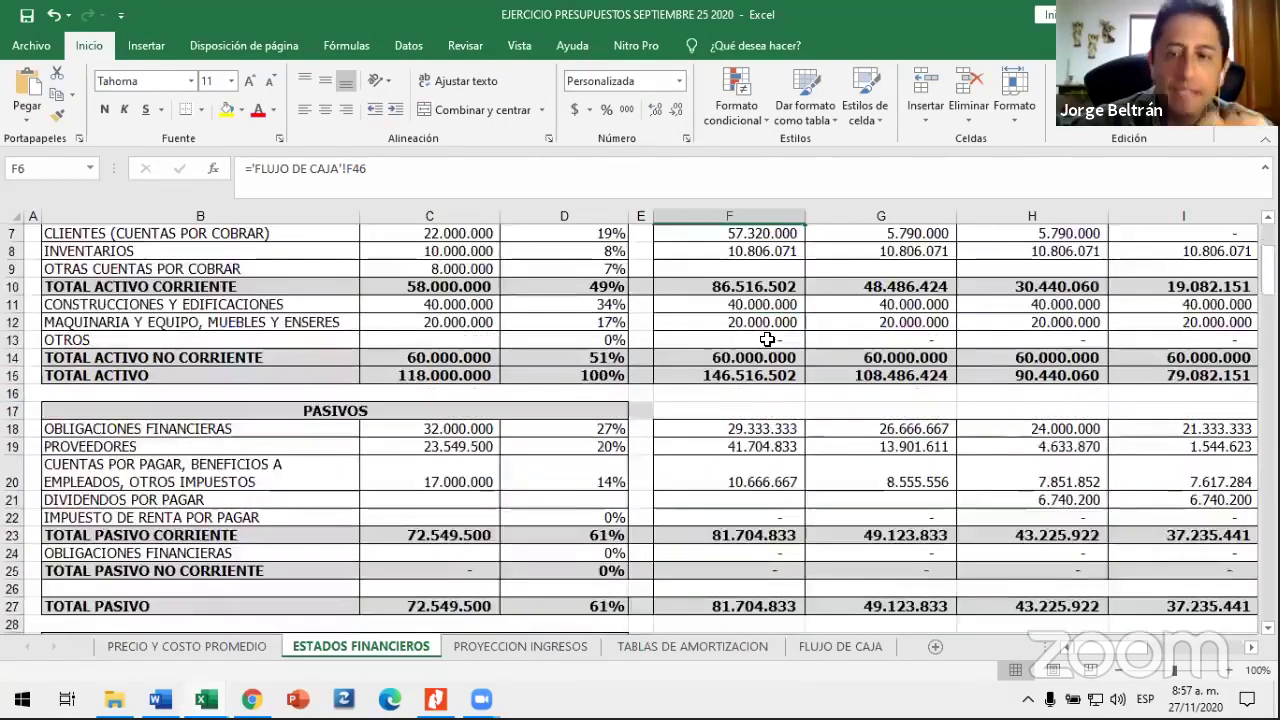
{"action": "scroll", "coordinate": [767, 340], "scroll_direction": "down", "scroll_amount": 5}
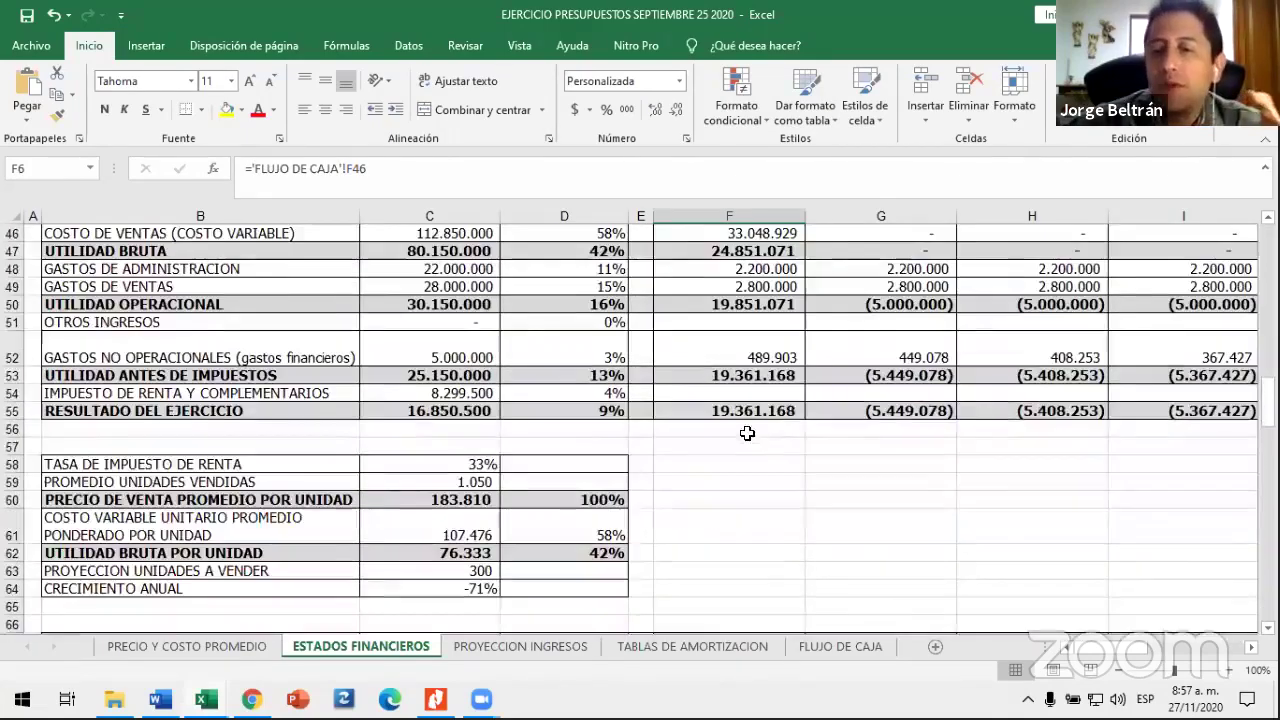
{"action": "left_click", "coordinate": [743, 416]}
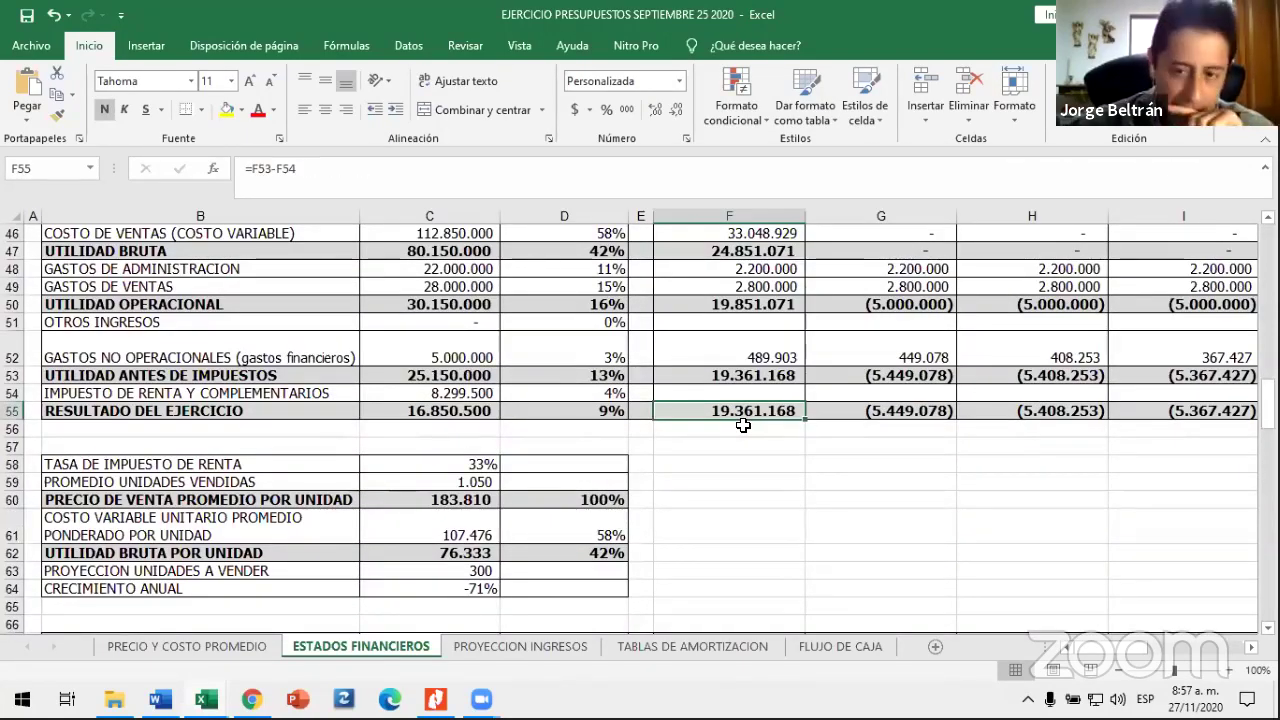
{"action": "scroll", "coordinate": [743, 425], "scroll_direction": "up", "scroll_amount": 12}
{"action": "scroll", "coordinate": [743, 416], "scroll_direction": "up", "scroll_amount": 3}
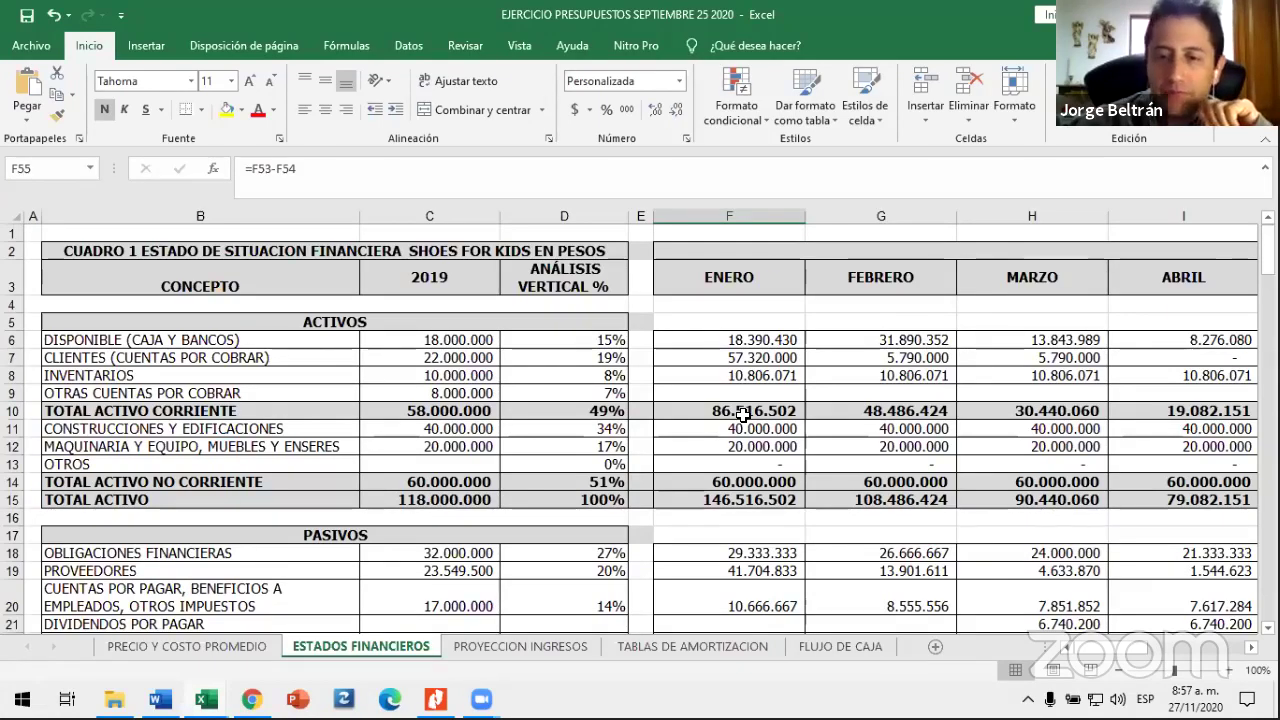
{"action": "left_click", "coordinate": [745, 413]}
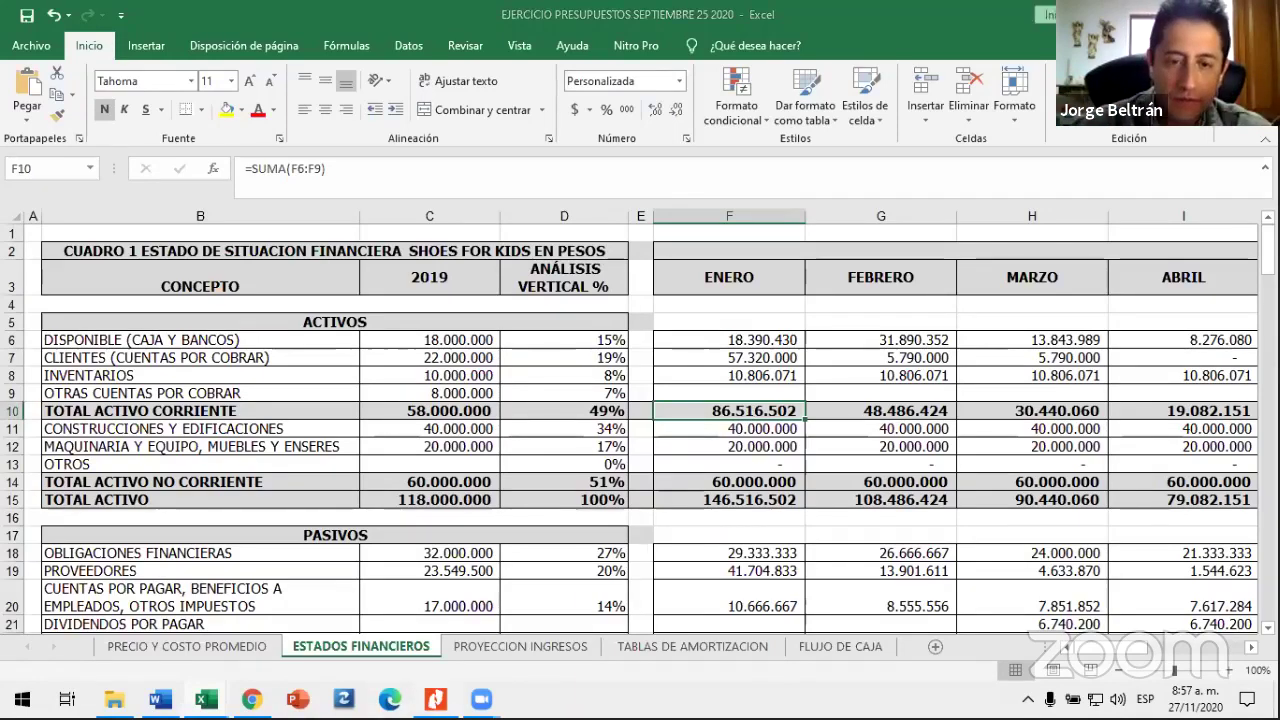
Step: Switch to the RENGA TALKS PDF in Nitro Pro and review the financial information triangle on page 6
{"action": "key", "text": "alt+Tab"}
{"action": "scroll", "coordinate": [503, 542], "scroll_direction": "down", "scroll_amount": 3}
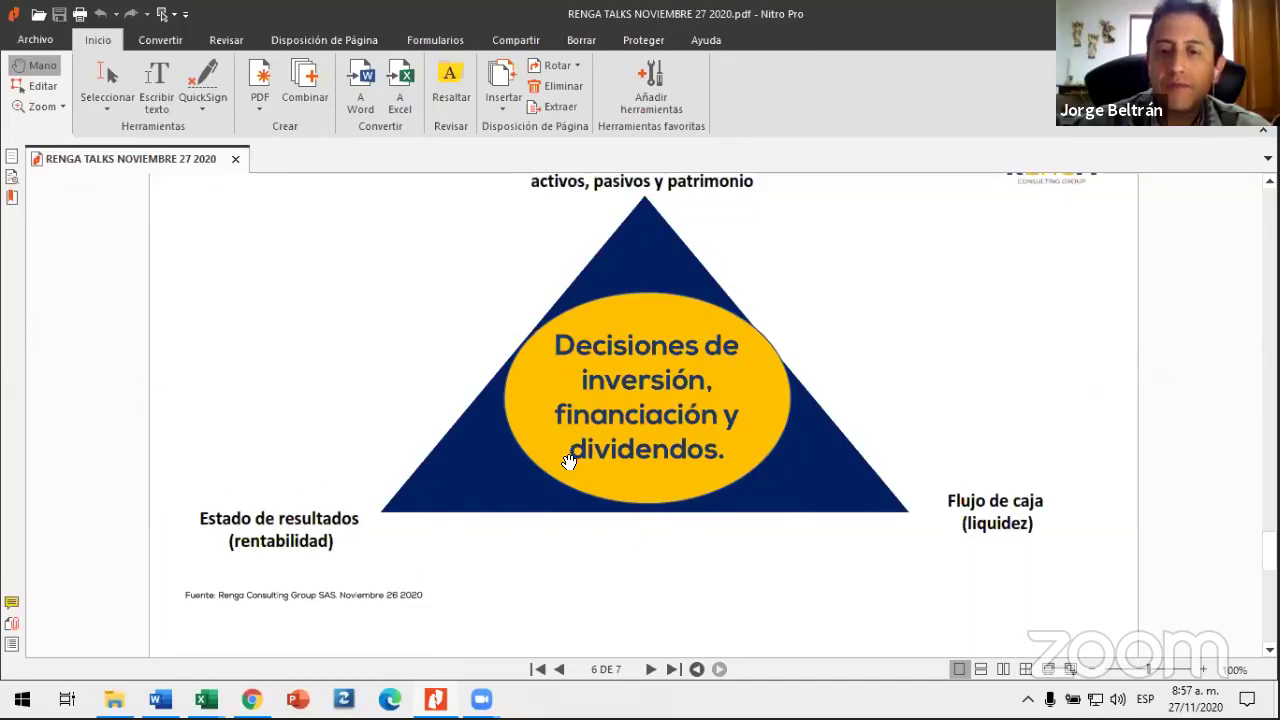
{"action": "scroll", "coordinate": [566, 457], "scroll_direction": "up", "scroll_amount": 2}
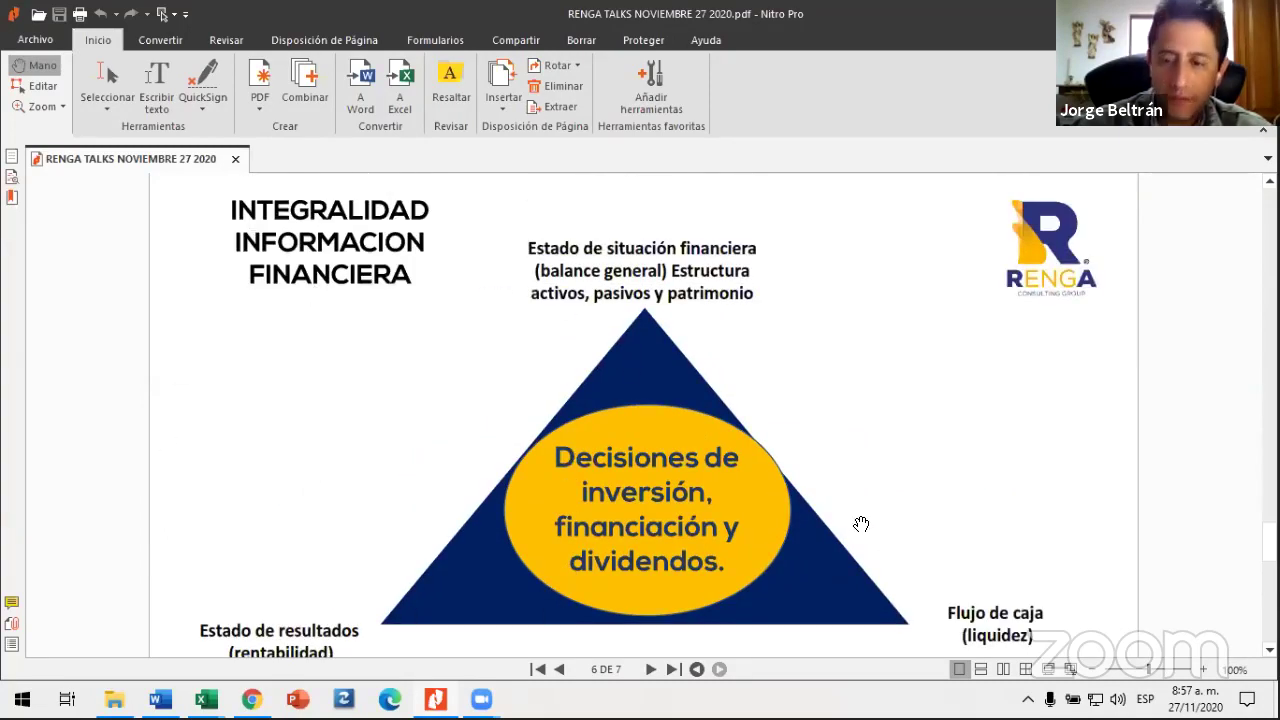
{"action": "scroll", "coordinate": [861, 524], "scroll_direction": "down", "scroll_amount": 1}
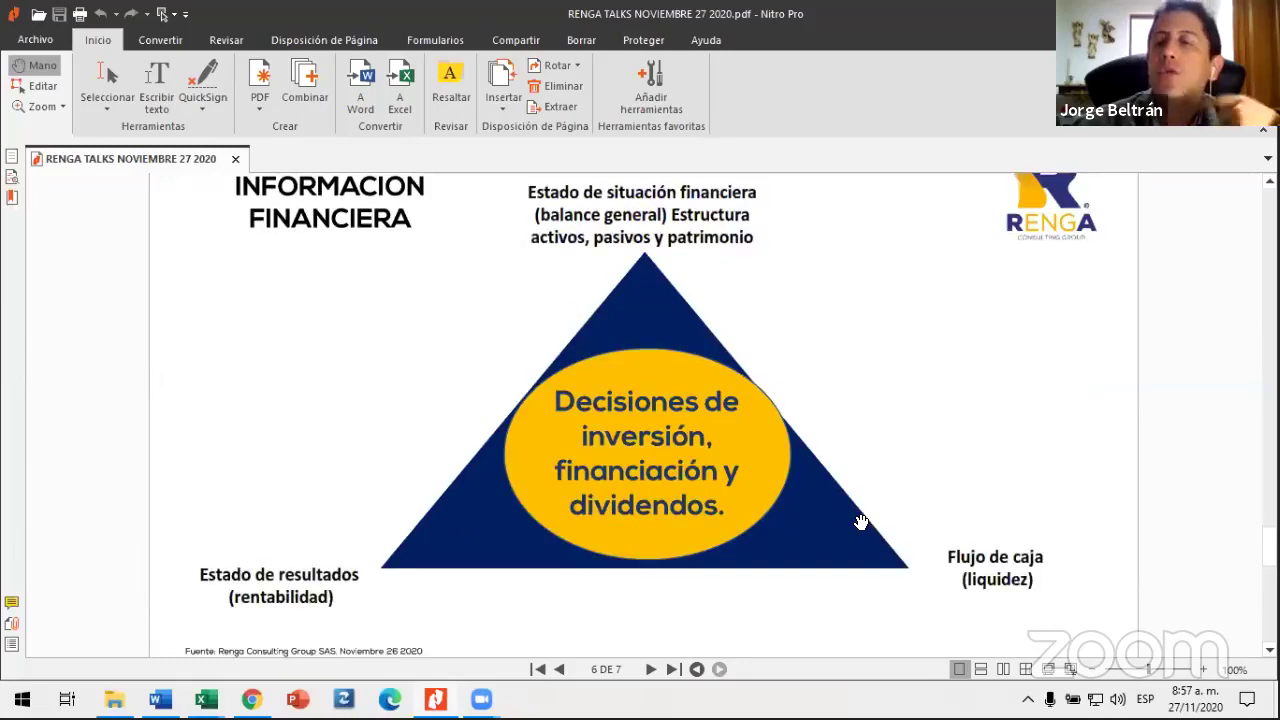